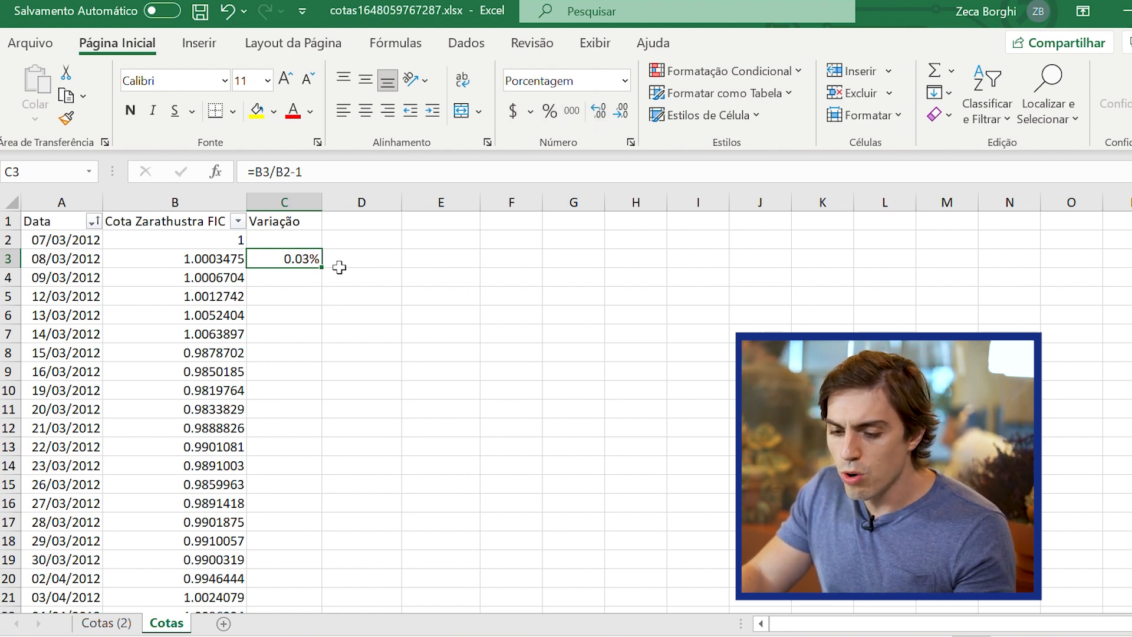
Fill the daily variation formula from C3 down to the last dated row of the Variação column
double_click(322, 272)
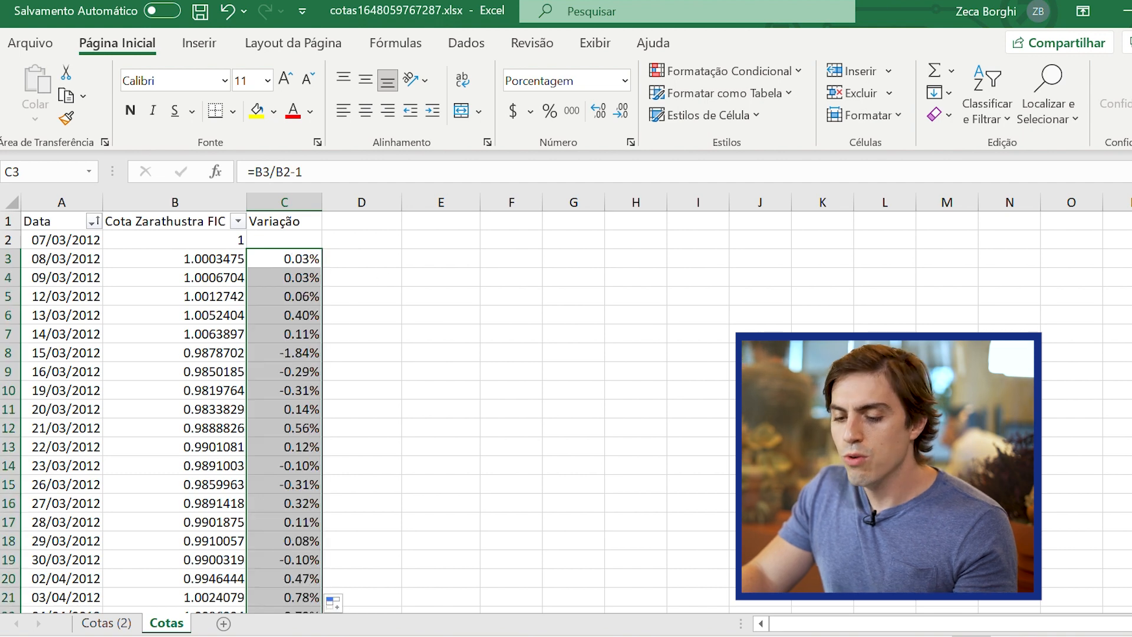
scroll(566, 413, "down", 20)
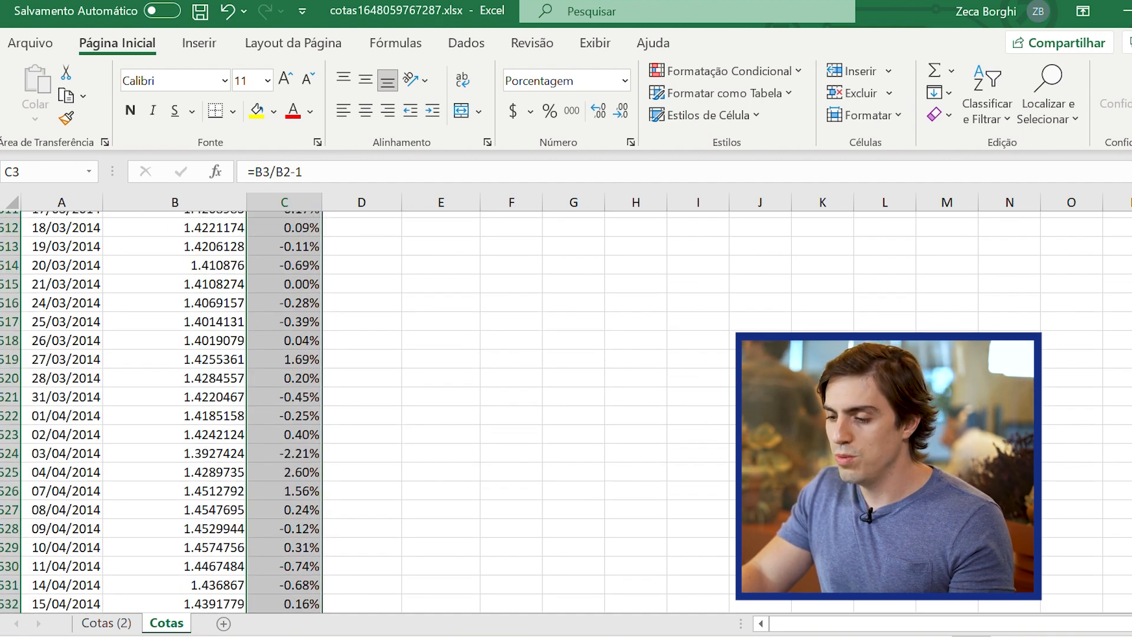
scroll(354, 407, "down", 20)
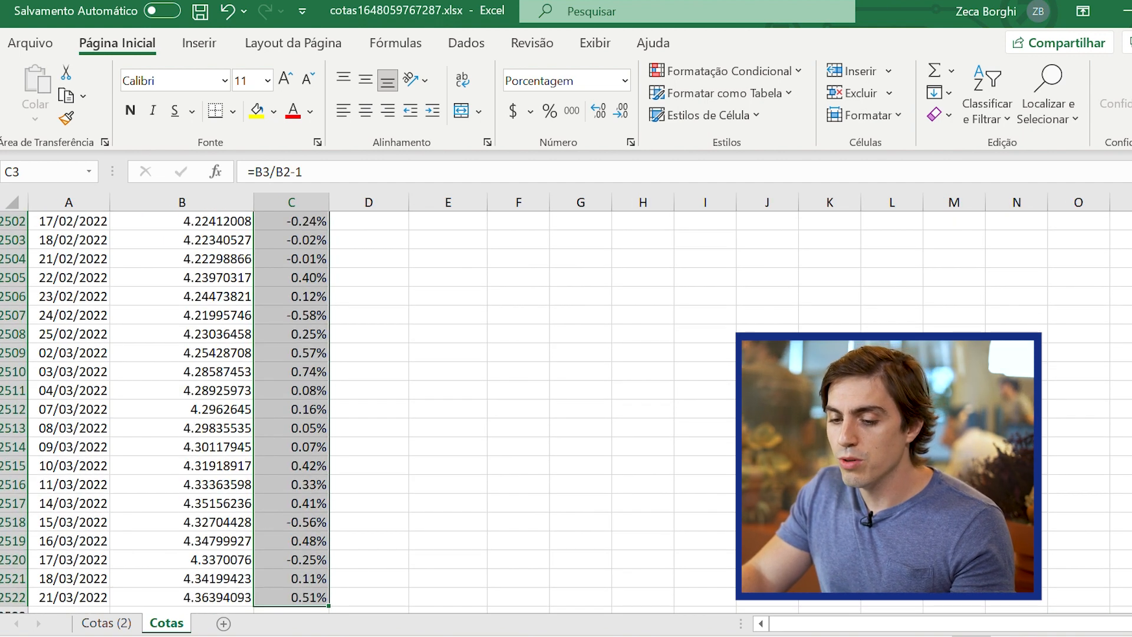
scroll(566, 413, "up", 20)
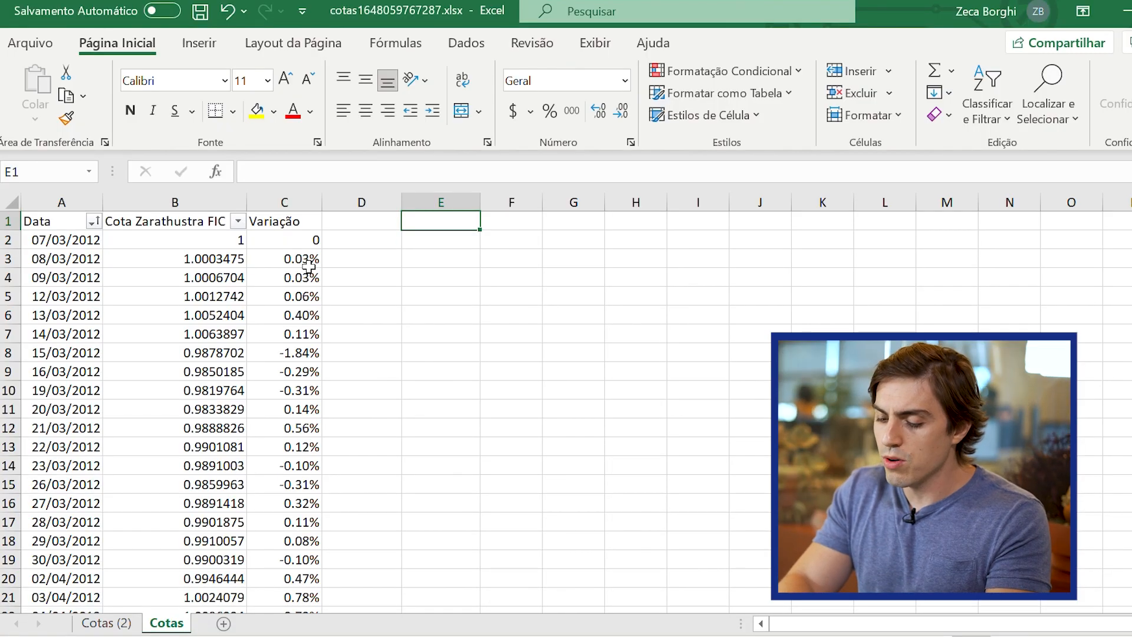
Enter the label "Média" in cell G1
key("Right")
key("Right")
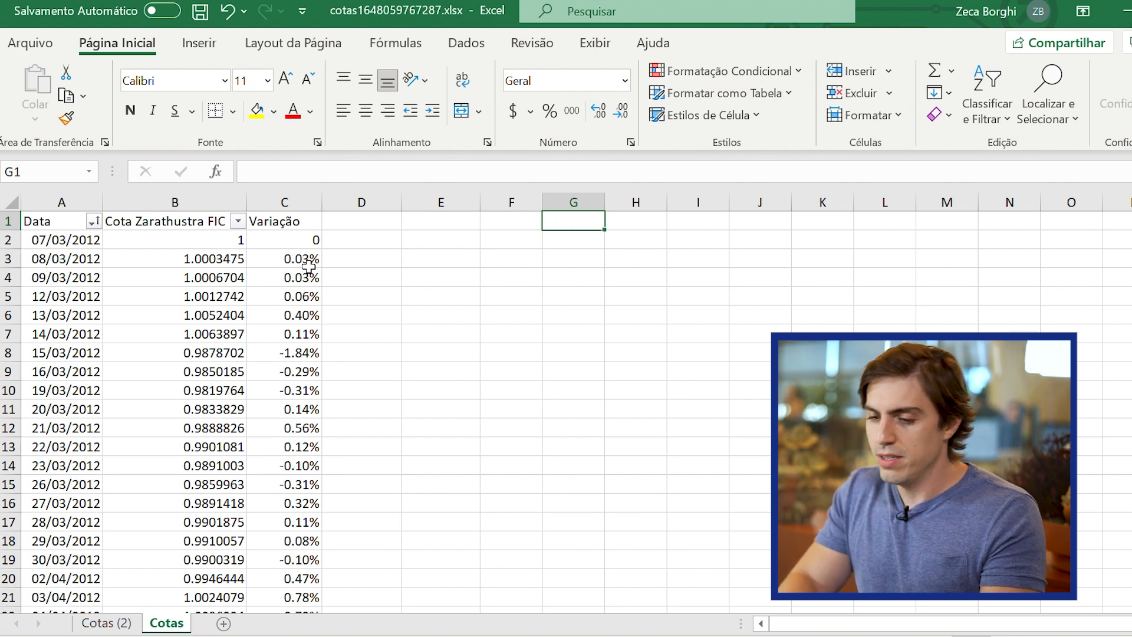
type("M")
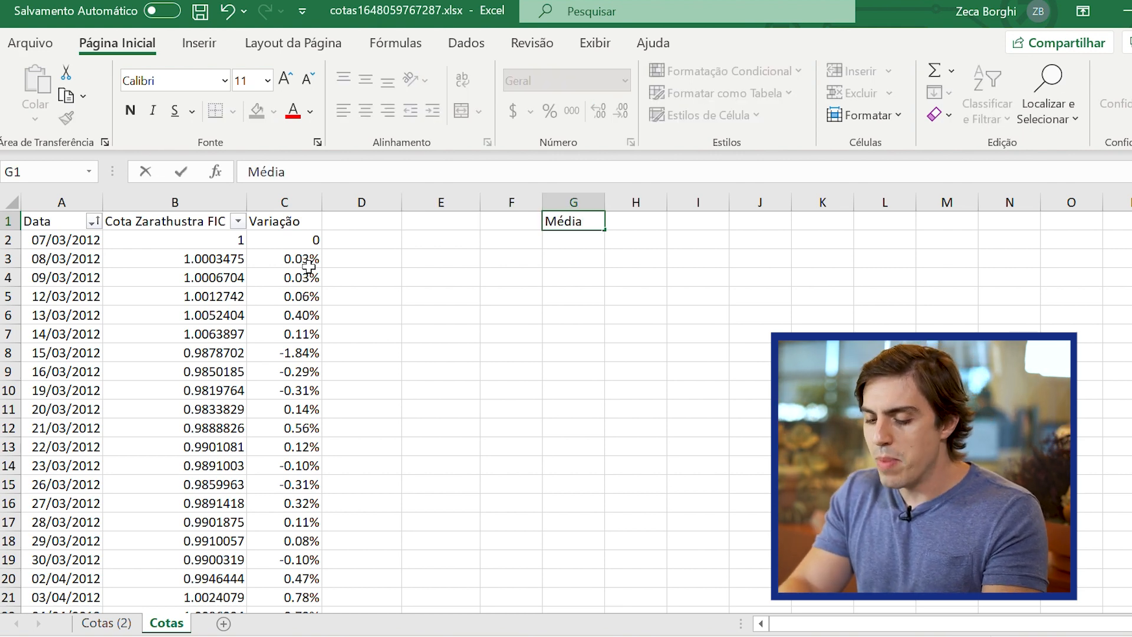
type("édia")
key("Return")
Calculate the average of the variations in C2:C2522 in H1 with the MÉDIA function and format it as a percentage
key("Up")
key("Right")
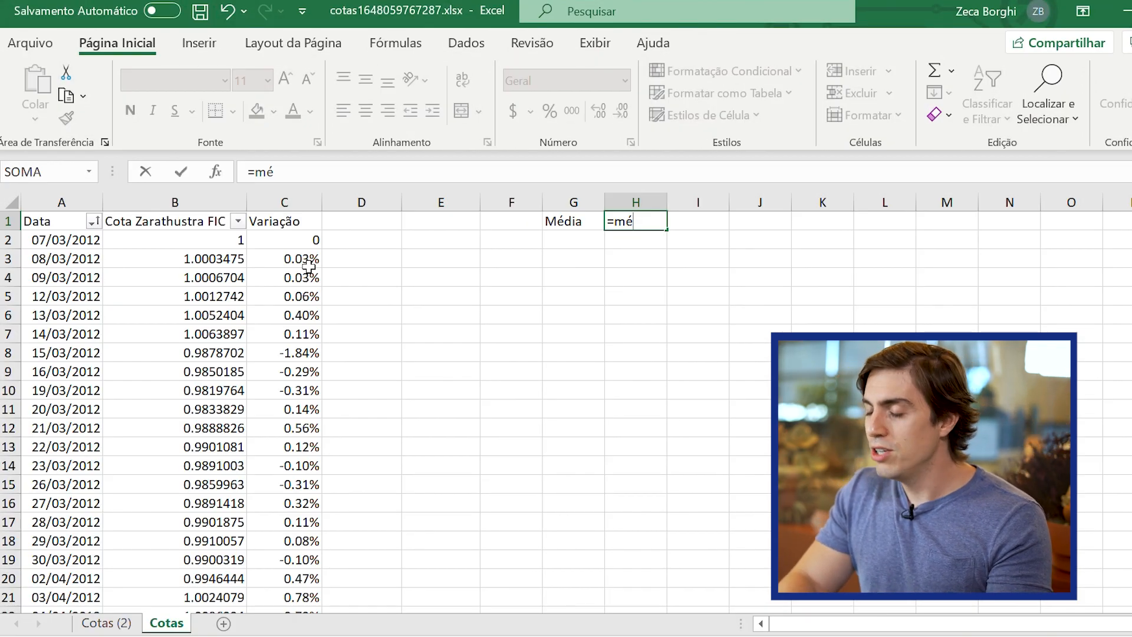
key("Left")
key("Left")
key("Left")
key("Left")
key("Left")
key("Down")
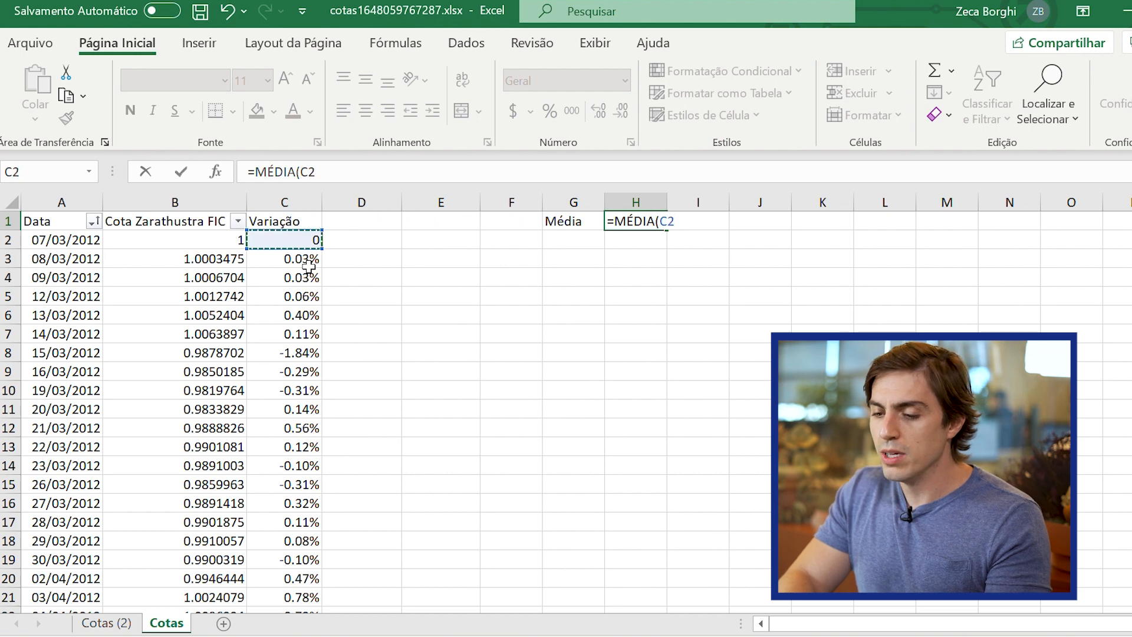
key("ctrl+shift+Down")
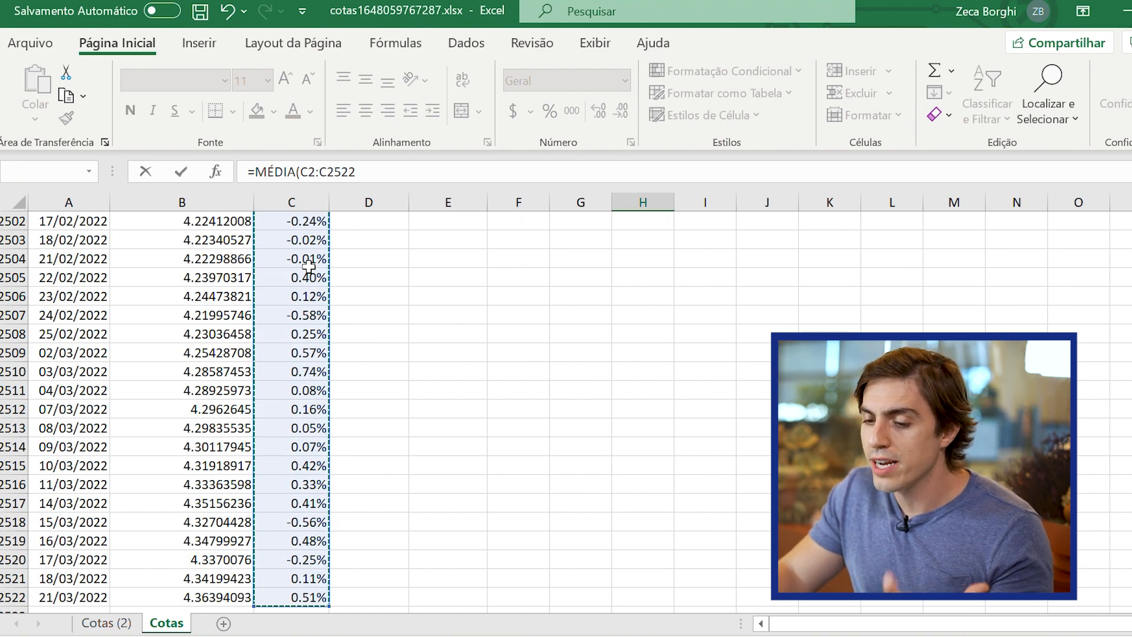
key("Return")
key("Up")
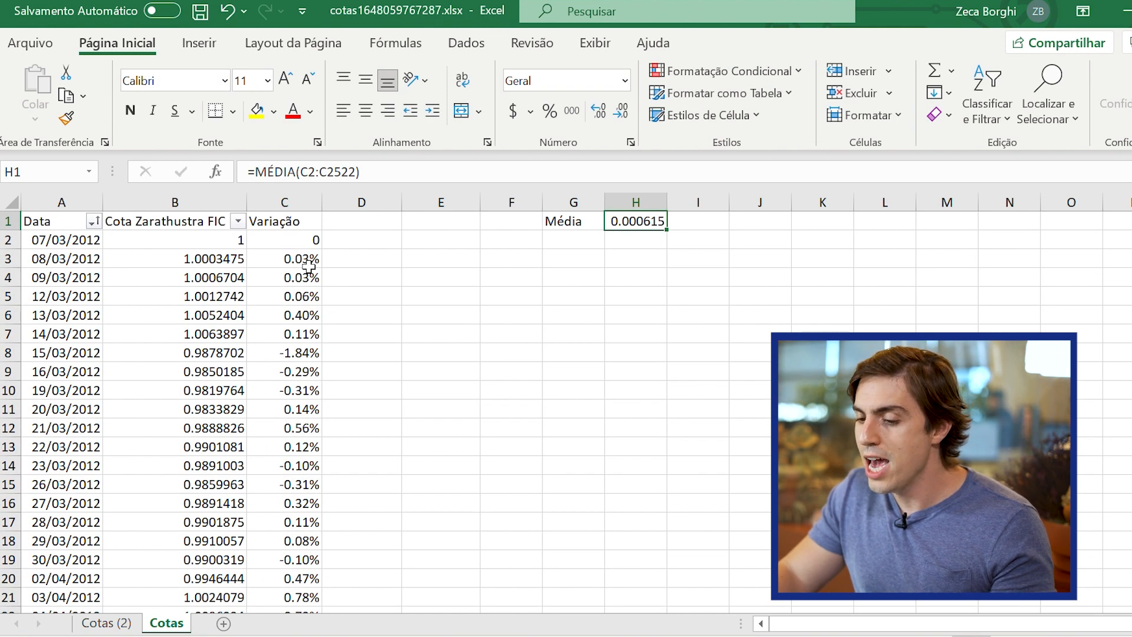
left_click(549, 112)
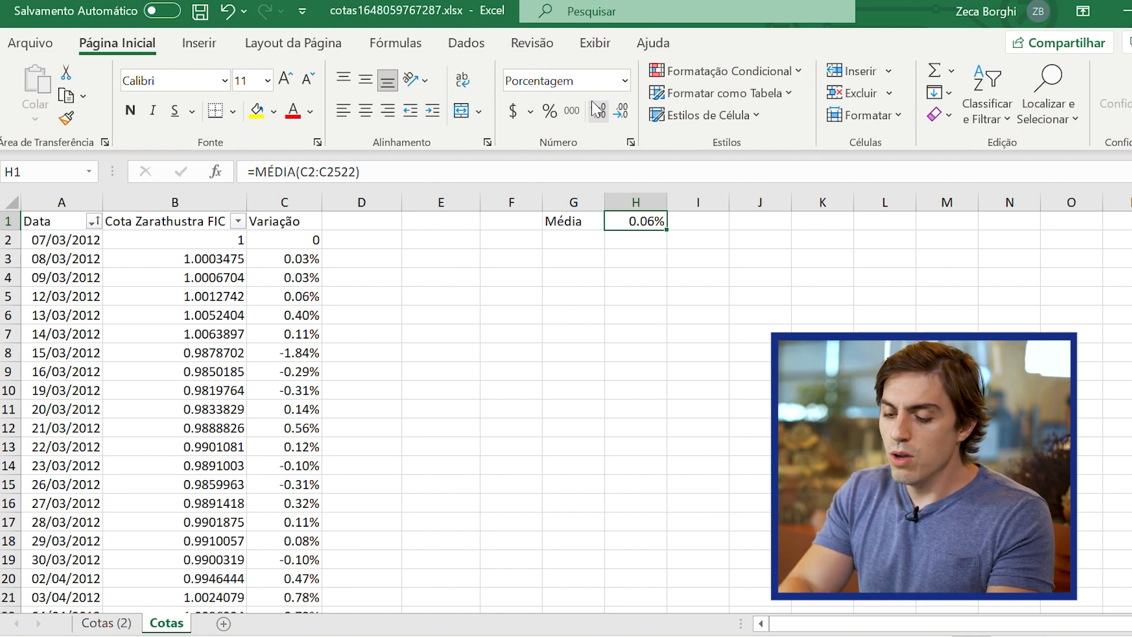
Enter the column header "Desvio Diario" in cell D1
left_click(372, 221)
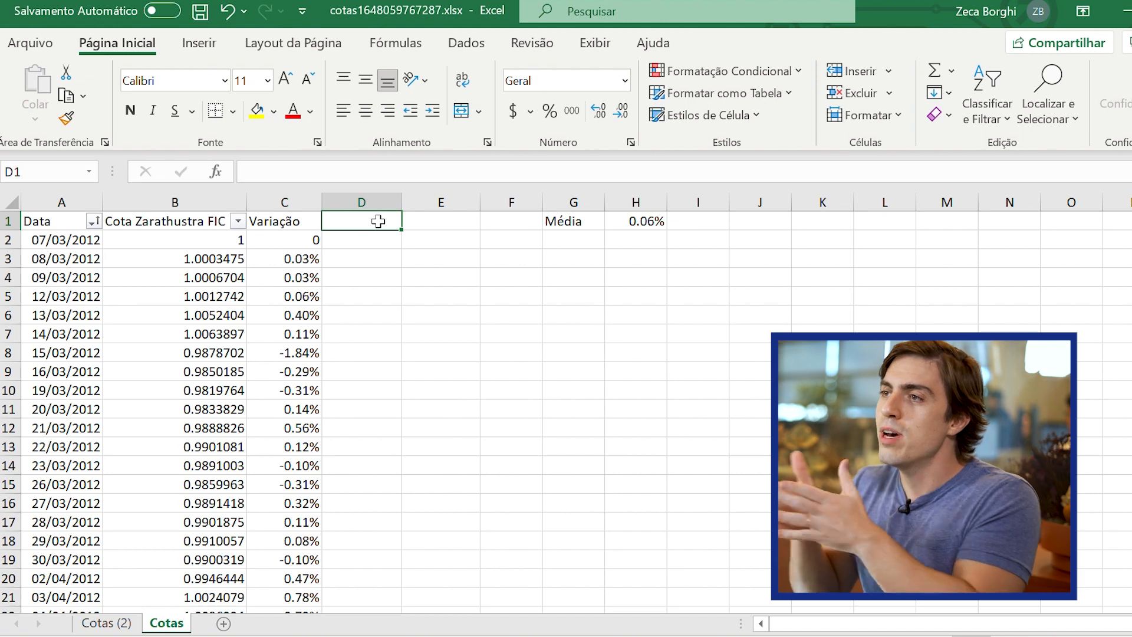
type("Desvio Diario")
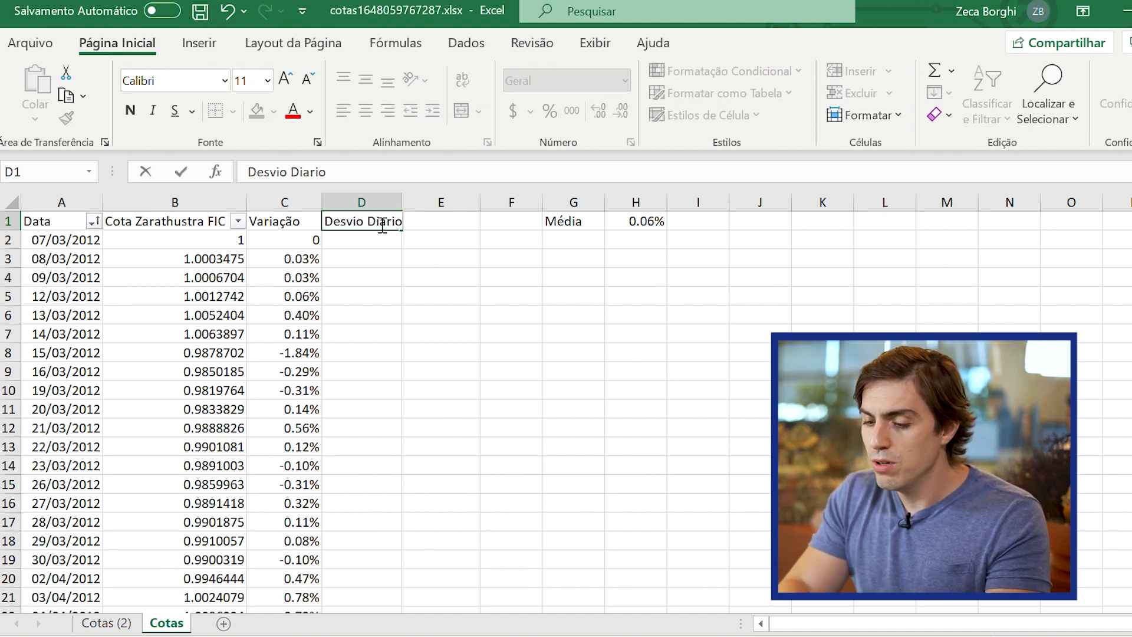
key("Return")
Enter a formula in D3 that subtracts the average in H1 from the daily variation in C3
key("Down")
key("Down")
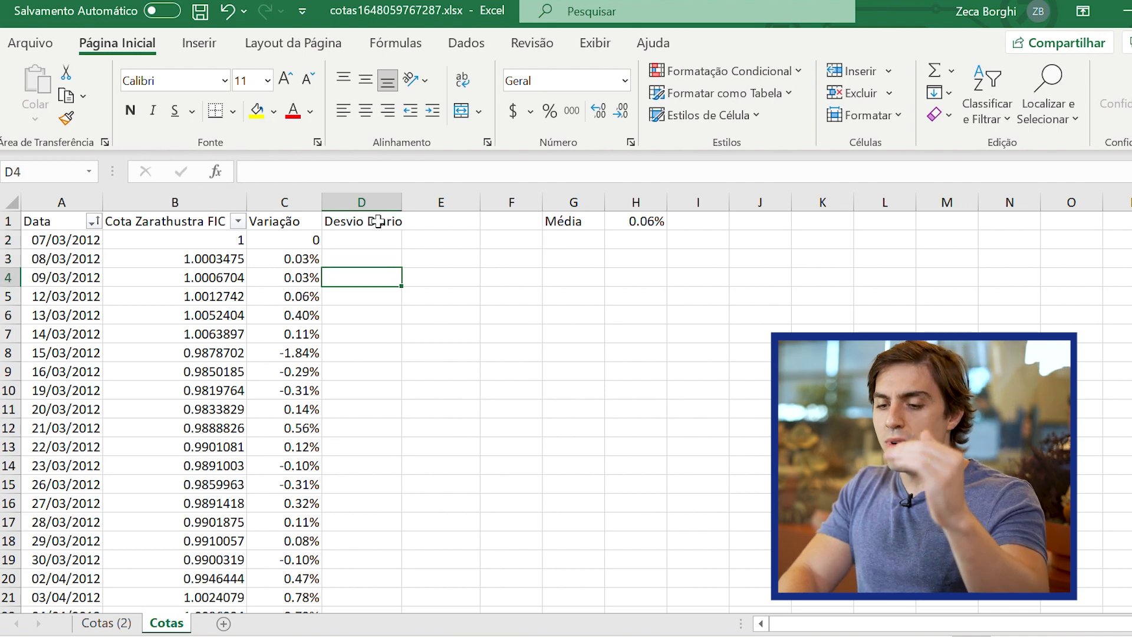
key("Up")
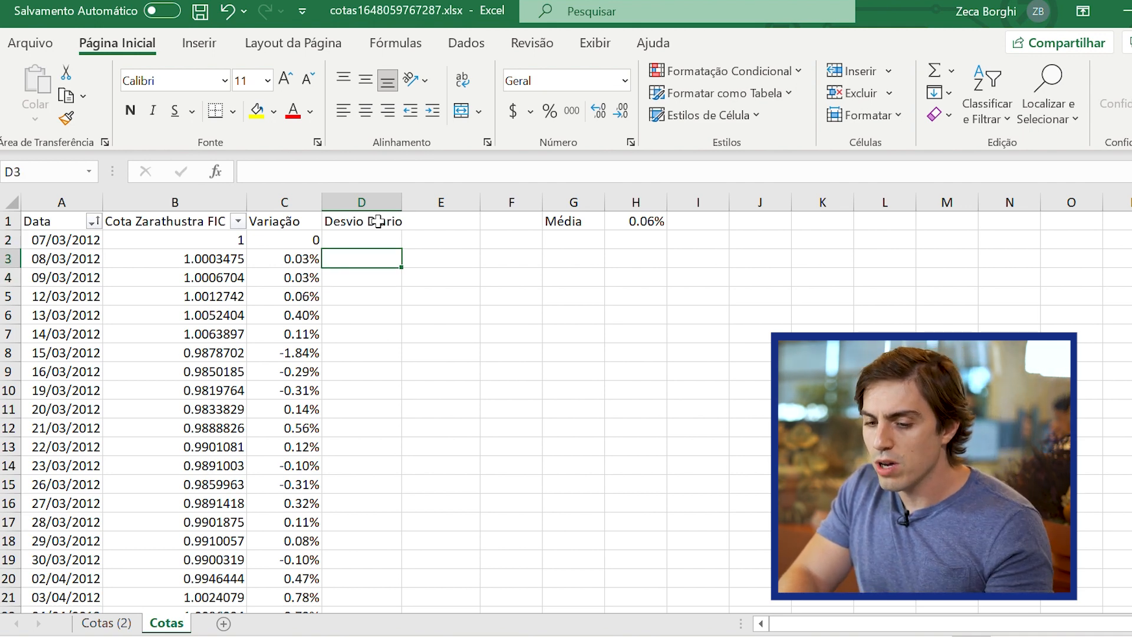
key("shift+Left")
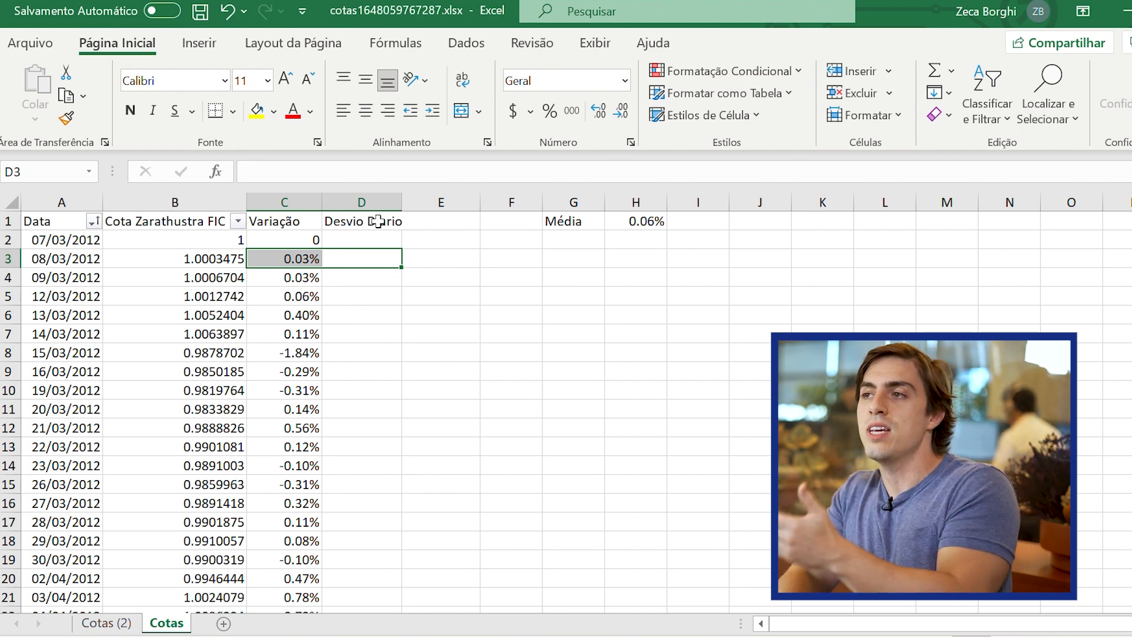
key("Right")
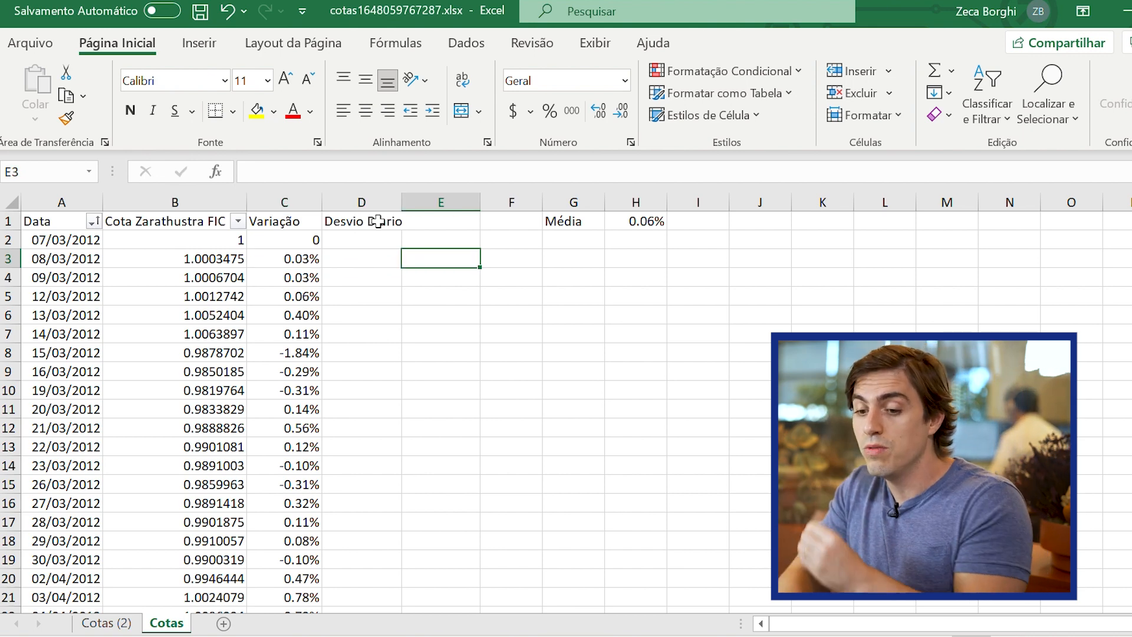
key("Left")
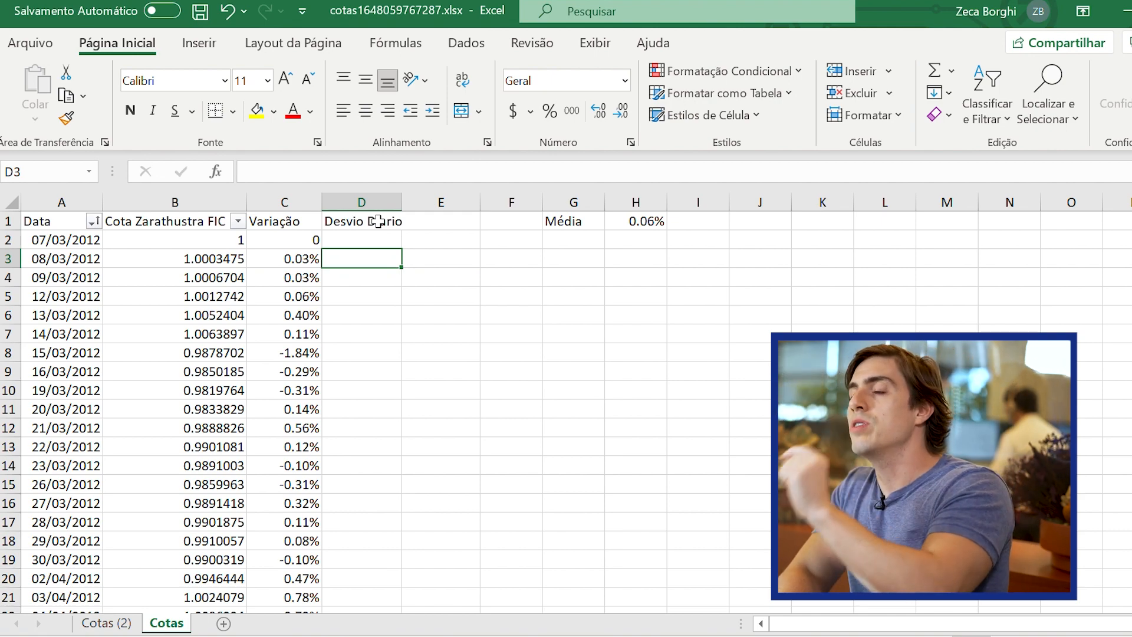
type("=")
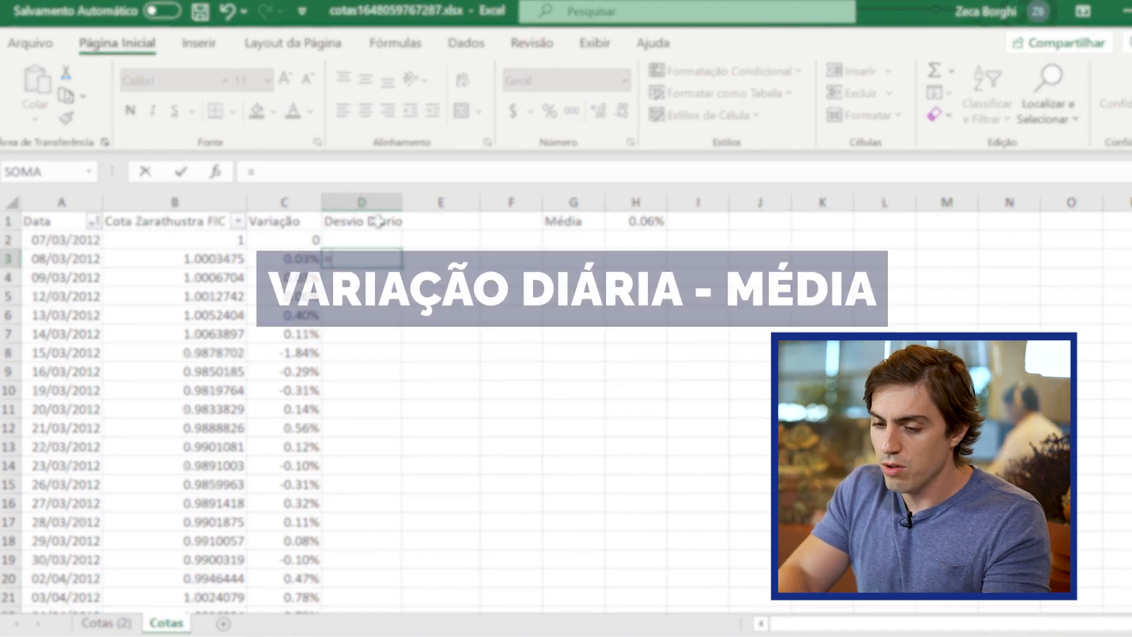
key("Left")
type("-")
key("Right")
key("Right")
key("Right")
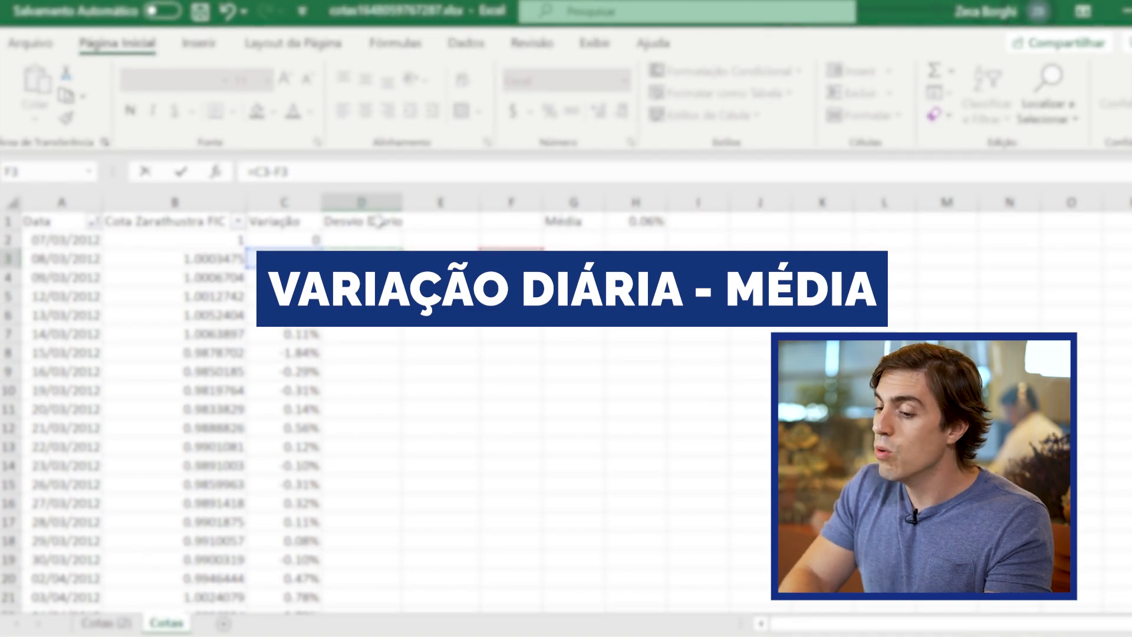
key("Up")
key("Up")
key("Right")
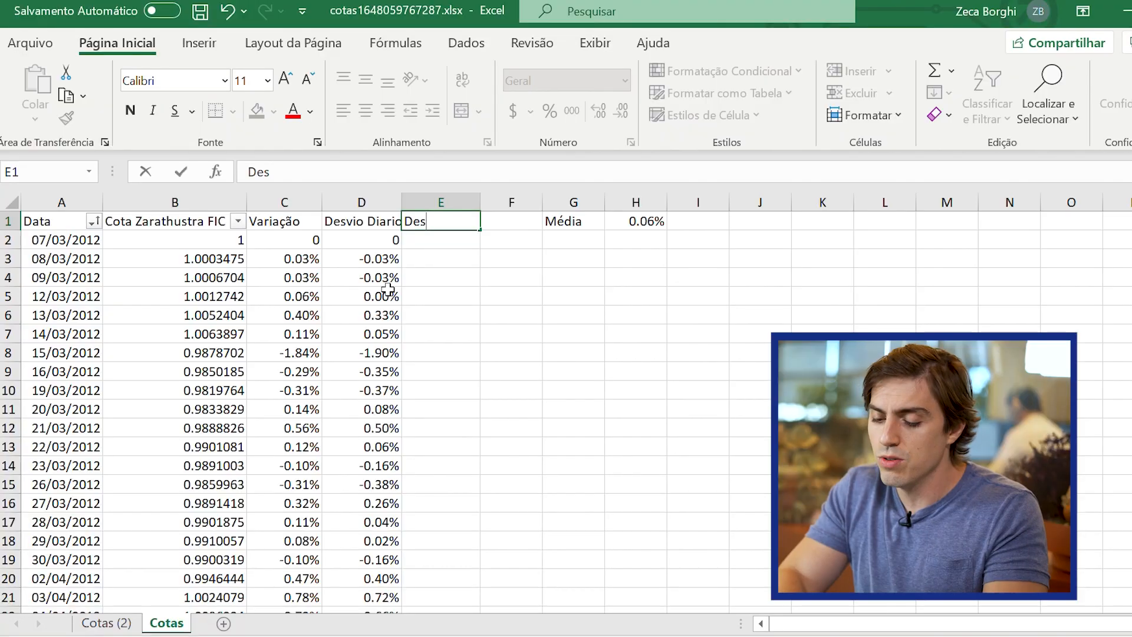
Enter the column header "Desvio ao quadrado" in cell E1
type("vio ao quadrado")
key("Return")
key("Down")
key("Up")
Square the daily deviation in E2 with the formula =D2^2
type("=")
key("Left")
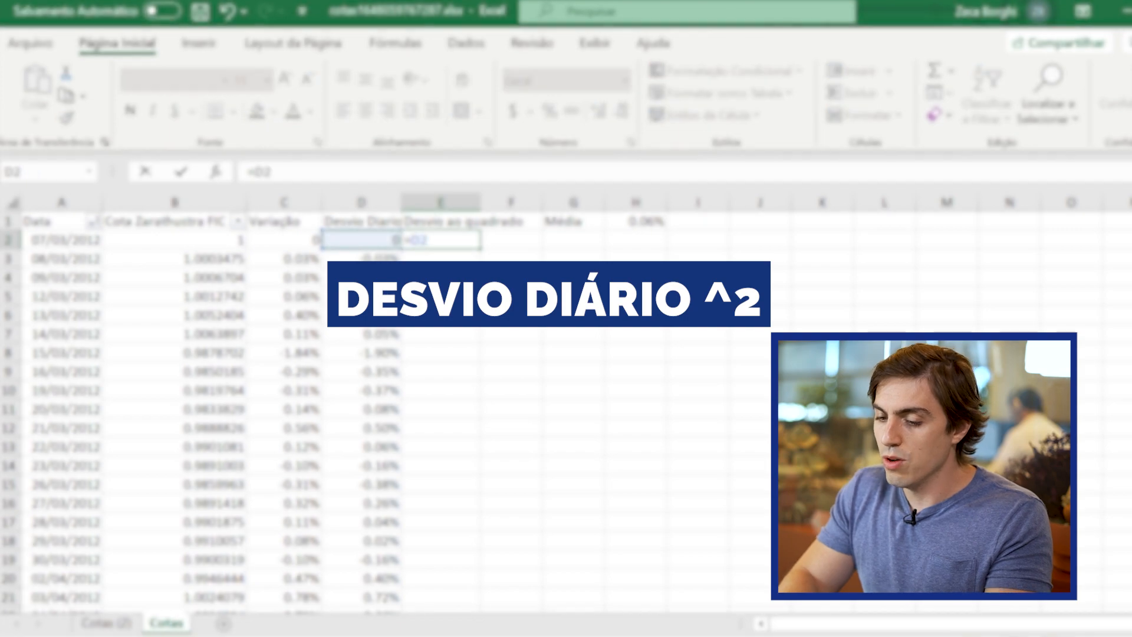
type("^^")
key("BackSpace")
type("2")
key("Return")
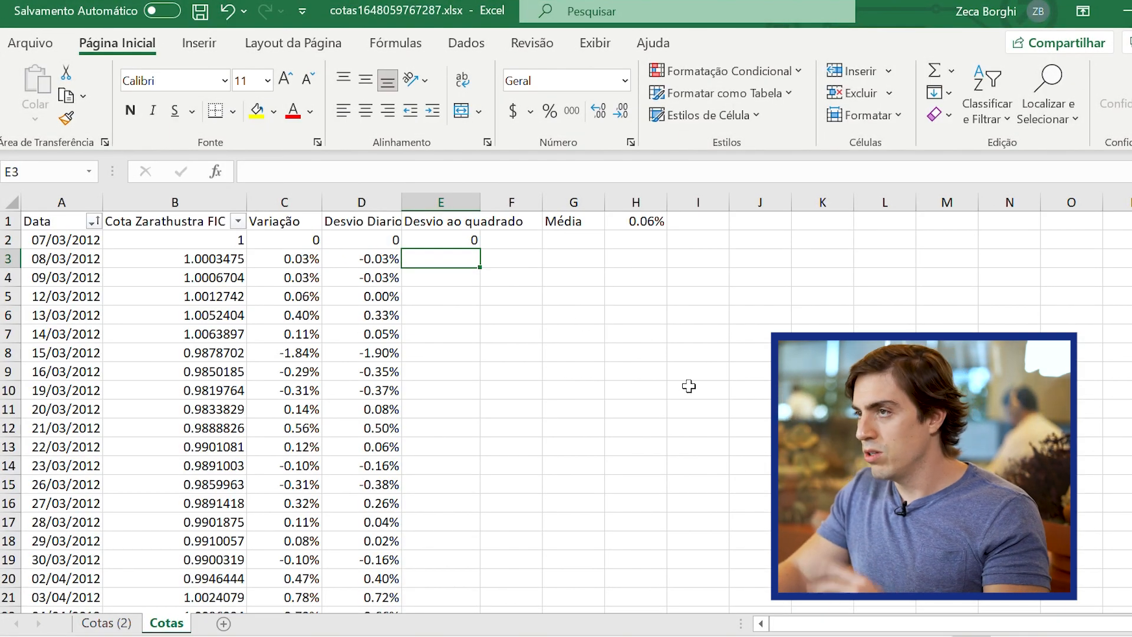
Fill the squared-deviation formula from E2 down to the last dated row and widen column E
left_click(469, 243)
double_click(482, 251)
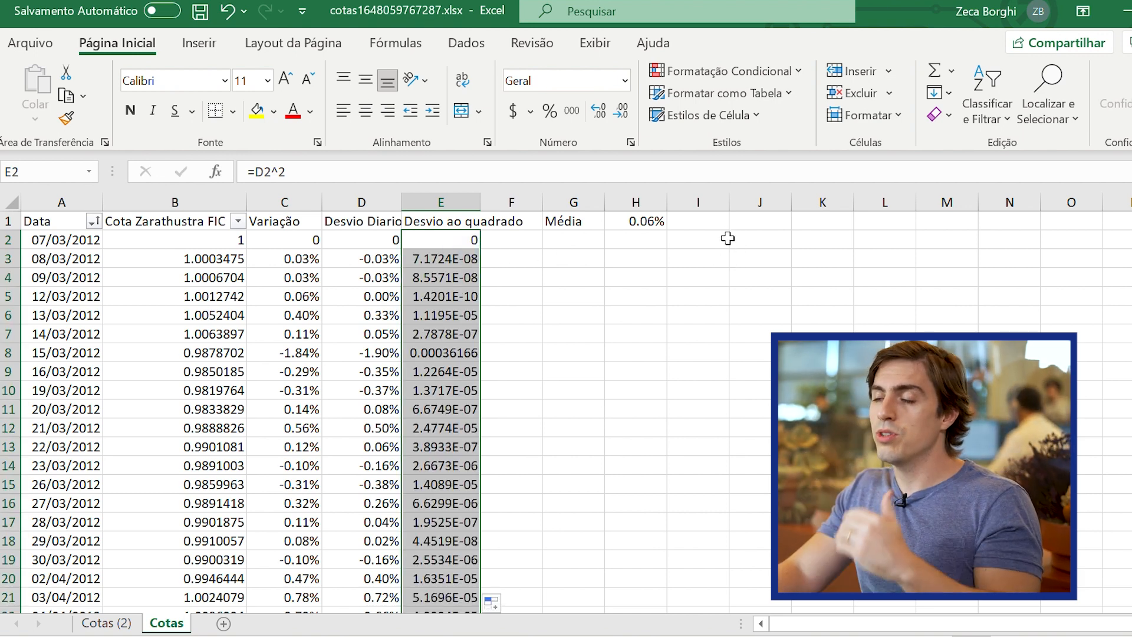
left_click_drag(480, 202, 515, 202)
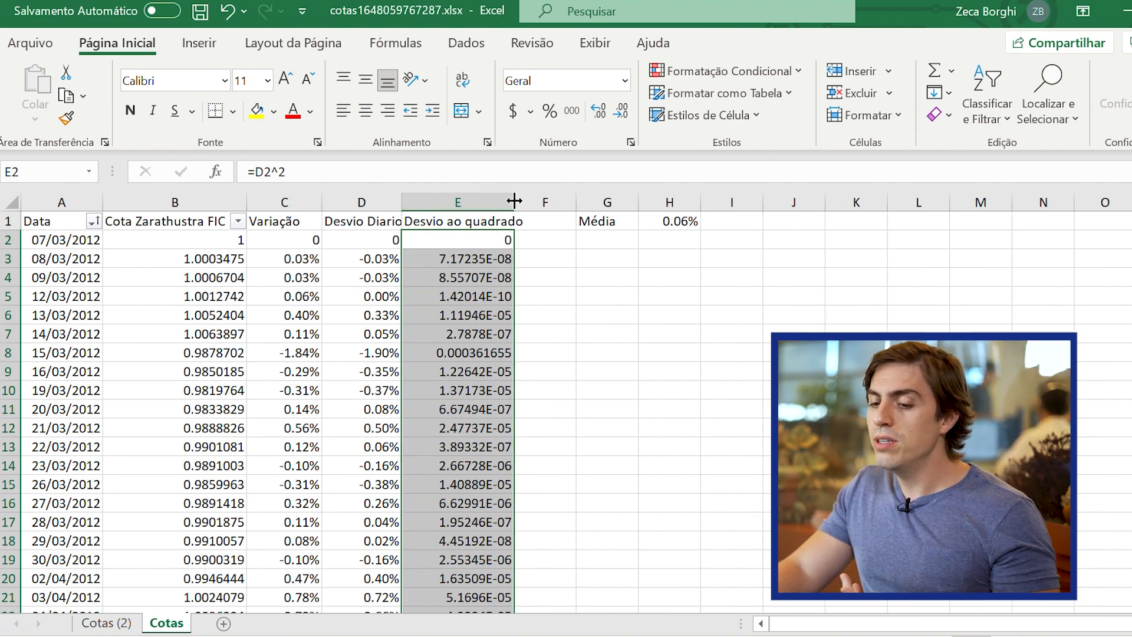
Enter the label "Soma" in cell G3
left_click(621, 259)
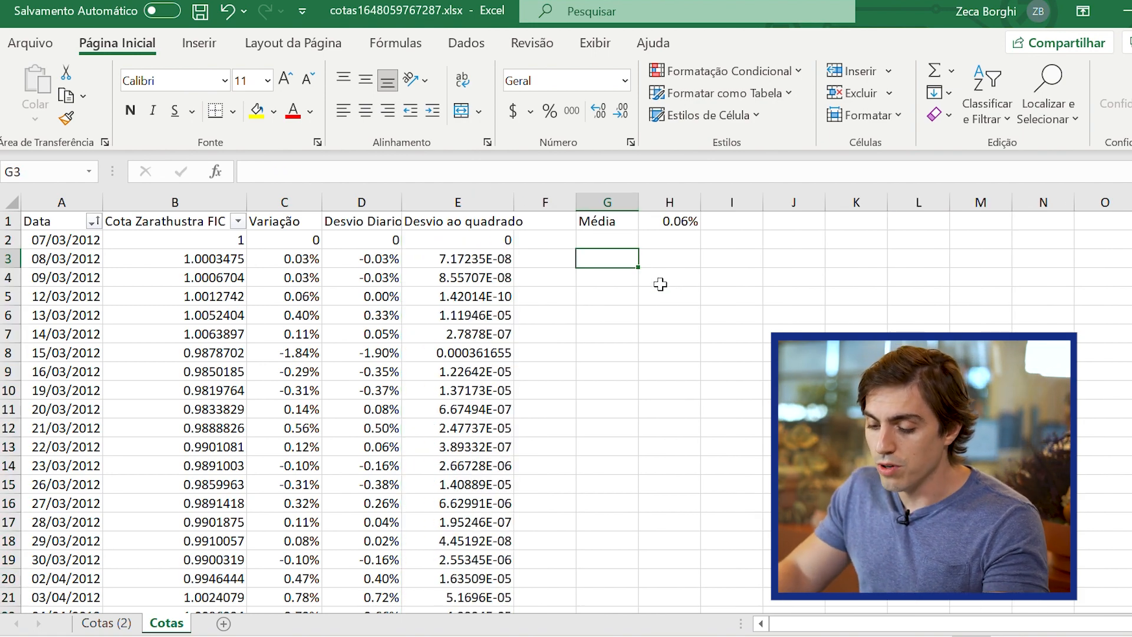
type("Soma")
key("Tab")
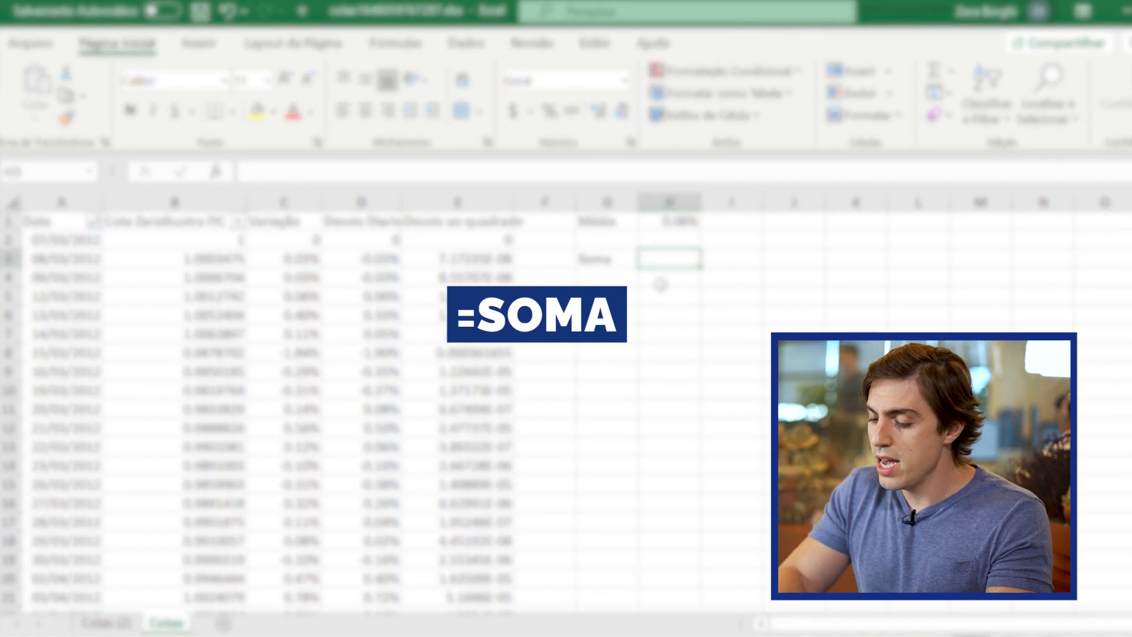
Total the squared deviations in E2:E2522 in cell H3 with the SOMA function
type("=soma")
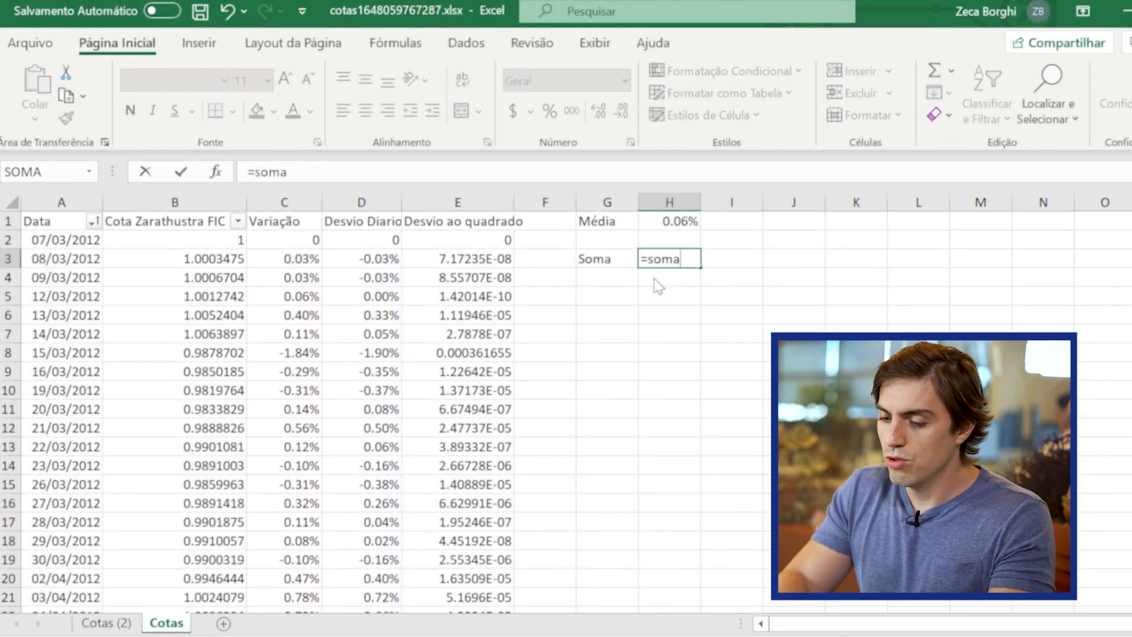
type("(")
key("Left")
key("Left")
key("Left")
key("Left")
key("Up")
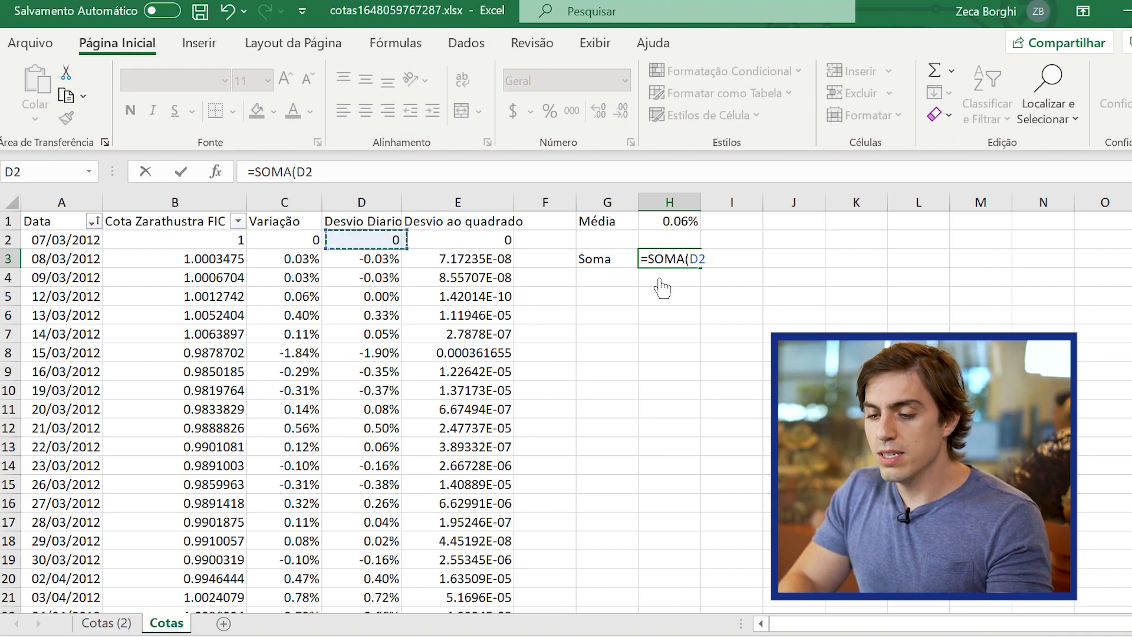
key("Right")
key("ctrl+shift+Down")
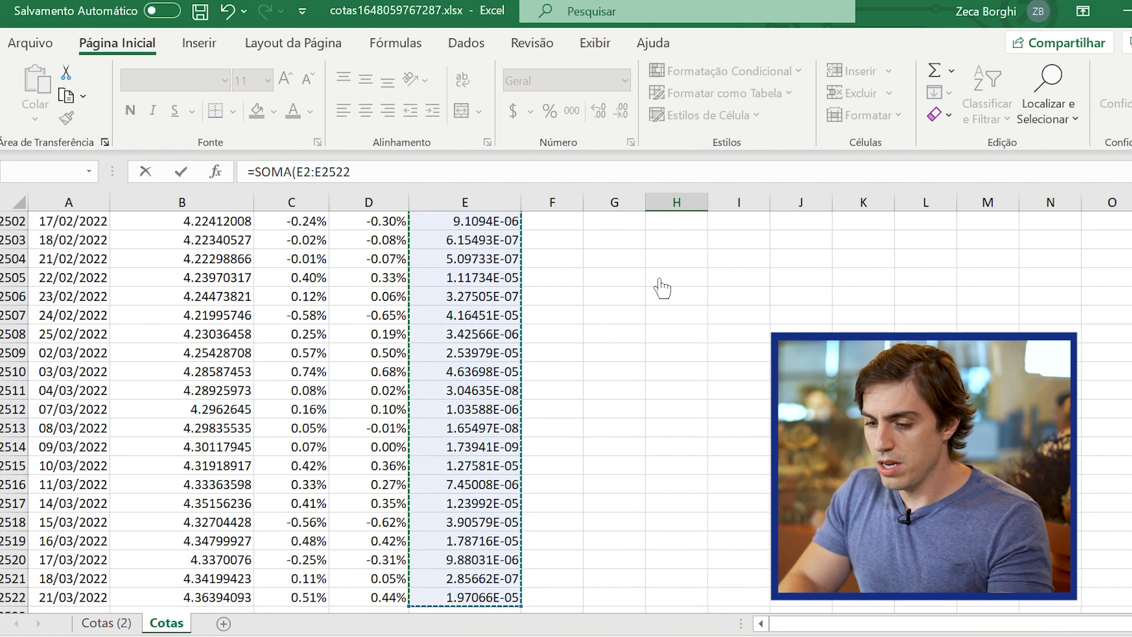
key("Return")
scroll(661, 284, "up", 1)
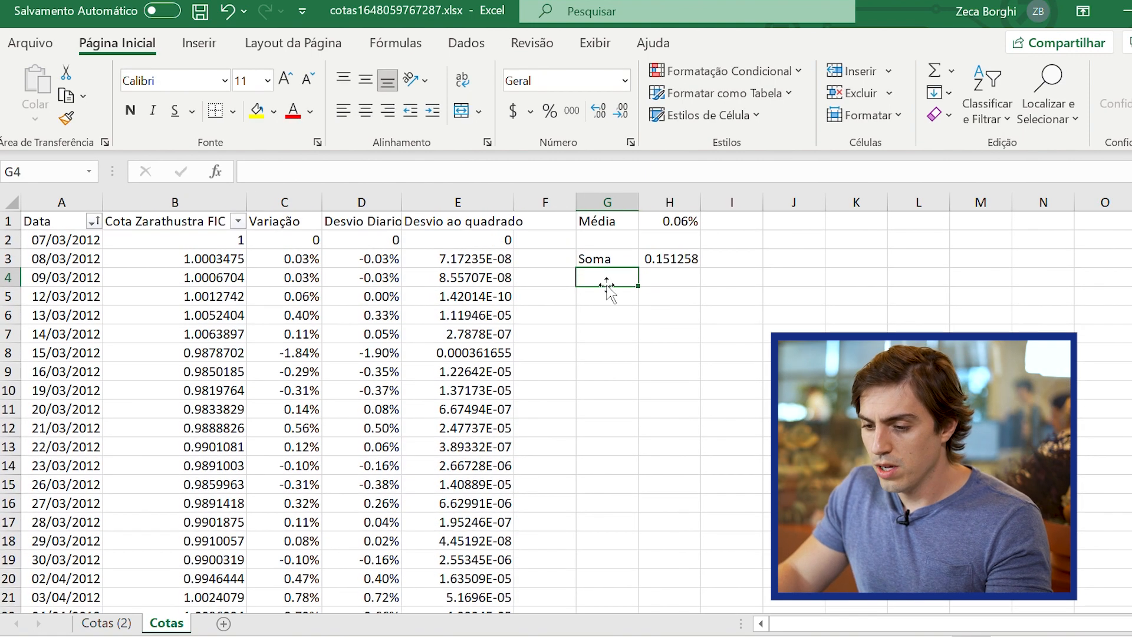
Count the squared deviations in E2:E2522 in cell G4 with the CONT.NÚM function
type("=")
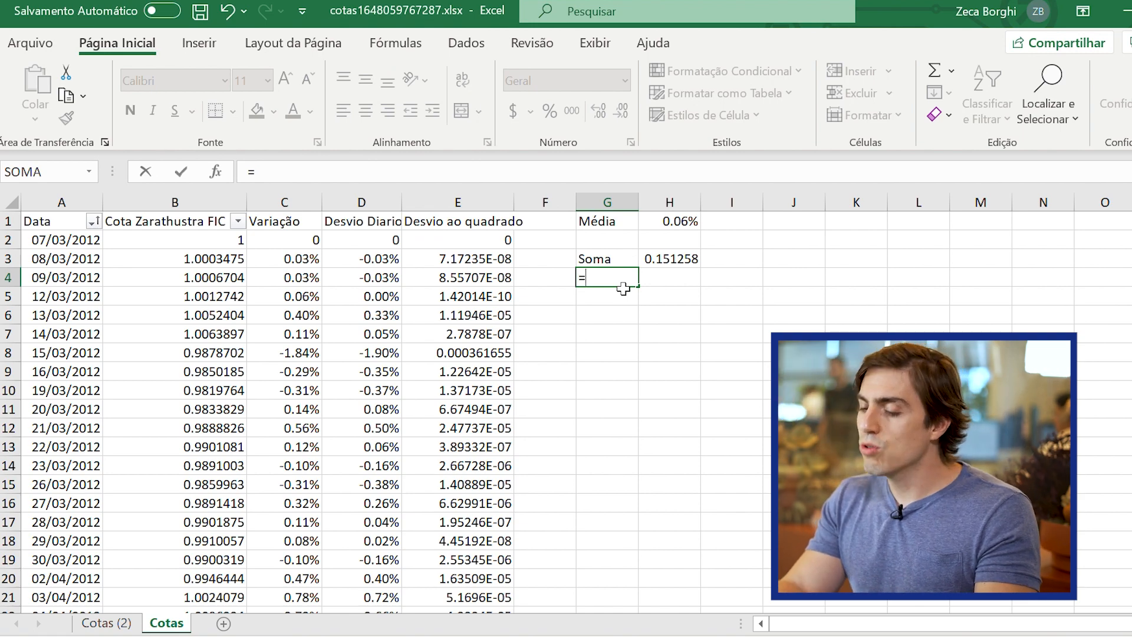
type("con")
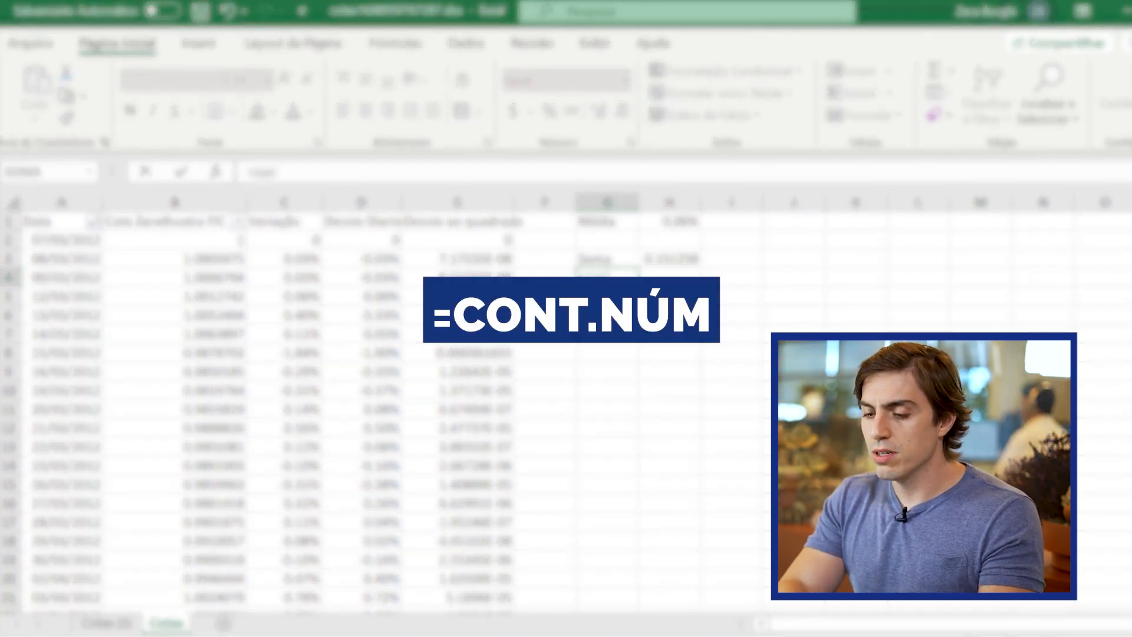
type("t")
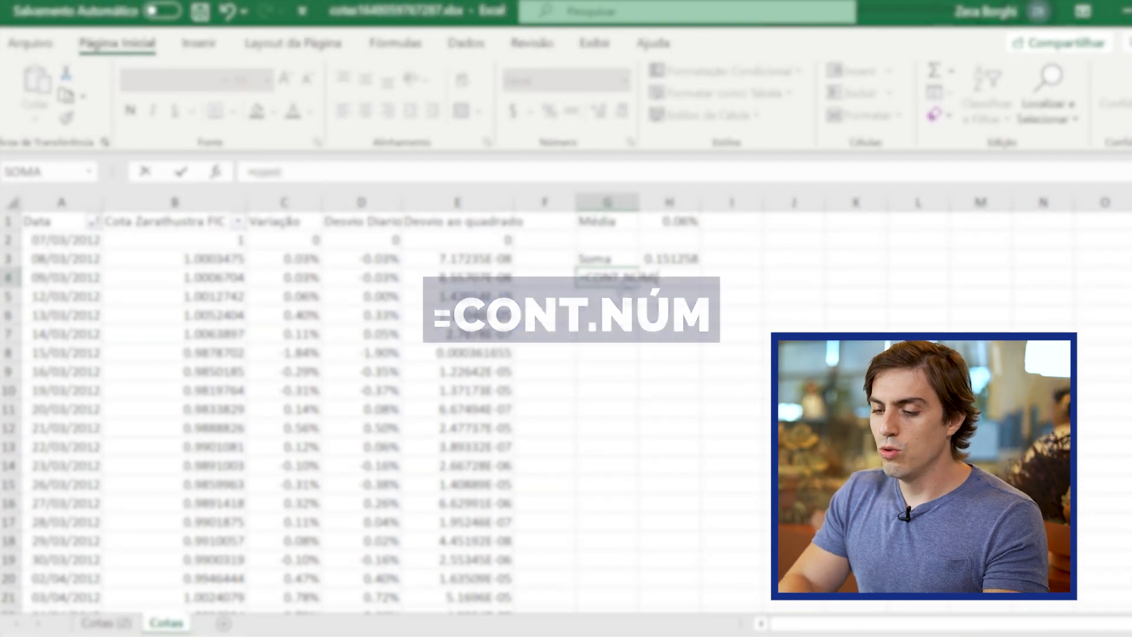
key("Tab")
key("Left")
key("Left")
key("Left")
key("Up")
key("Up")
key("Right")
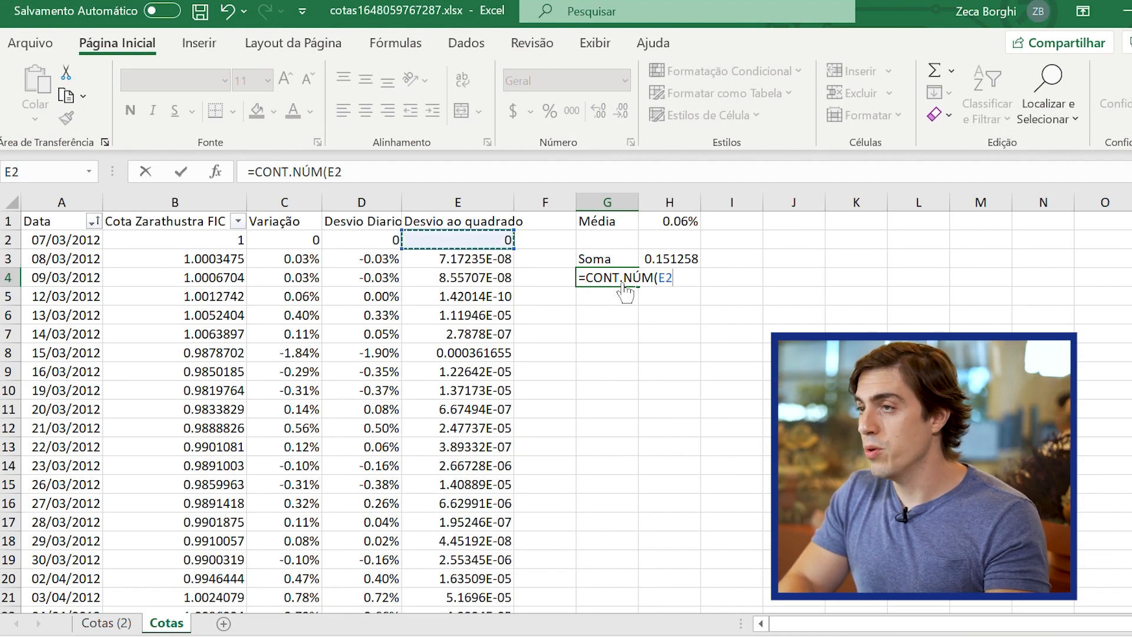
key("ctrl+shift+Down")
key("Return")
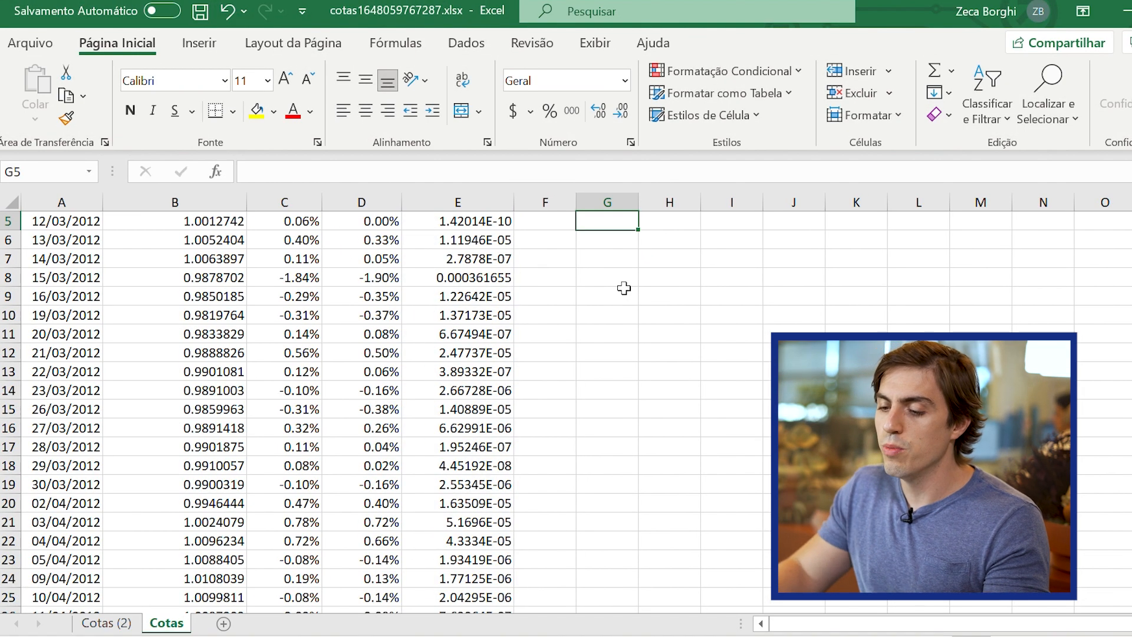
scroll(641, 305, "up", 2)
left_click(612, 275)
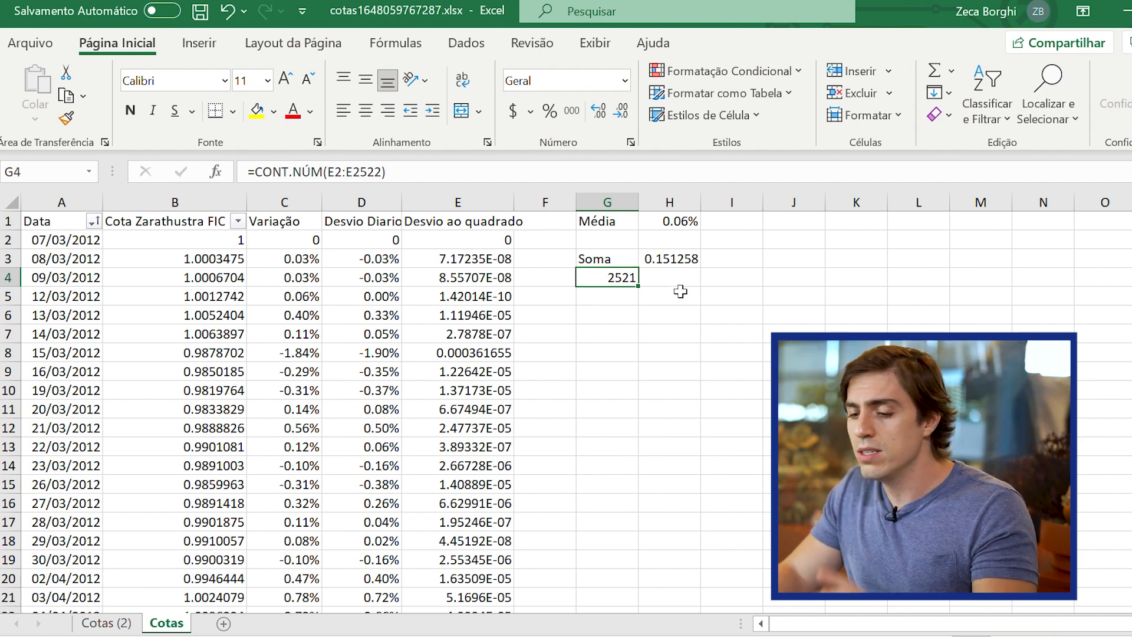
Label cell G5 "Variância" and calculate the variance in H5 with the formula =H3/G4
left_click(617, 310)
left_click(625, 299)
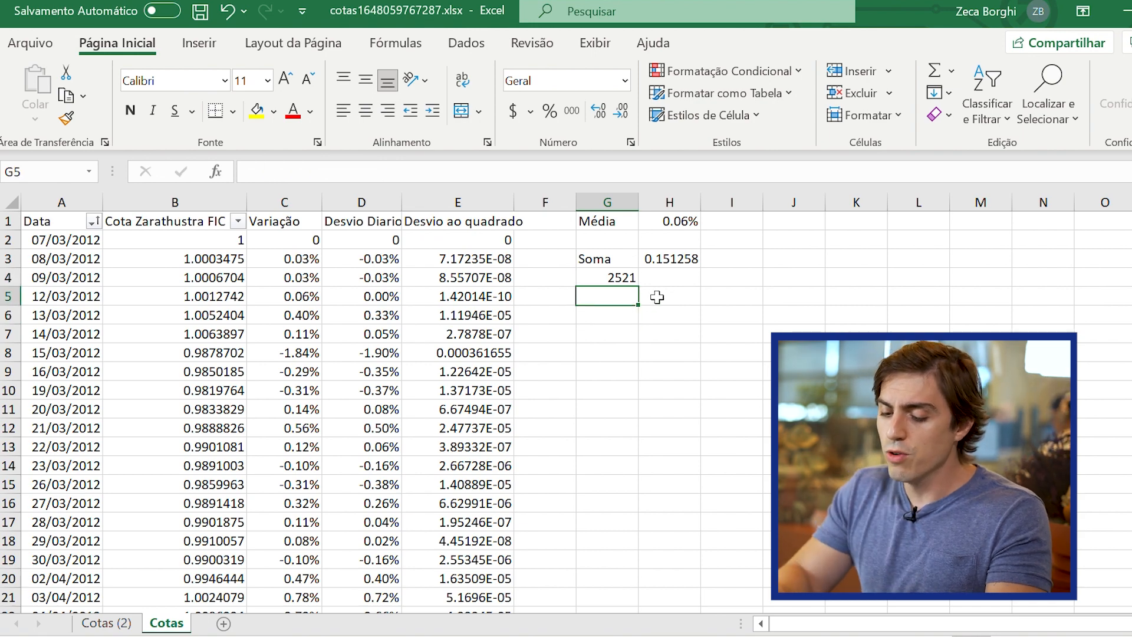
type("Variância")
left_click(657, 298)
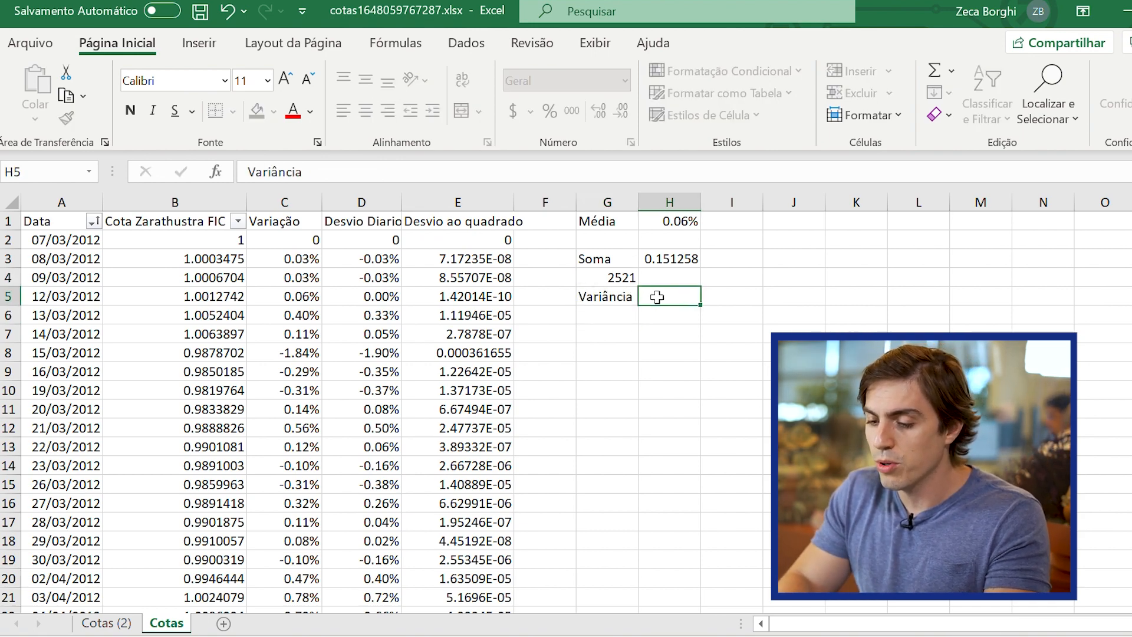
type("=H3")
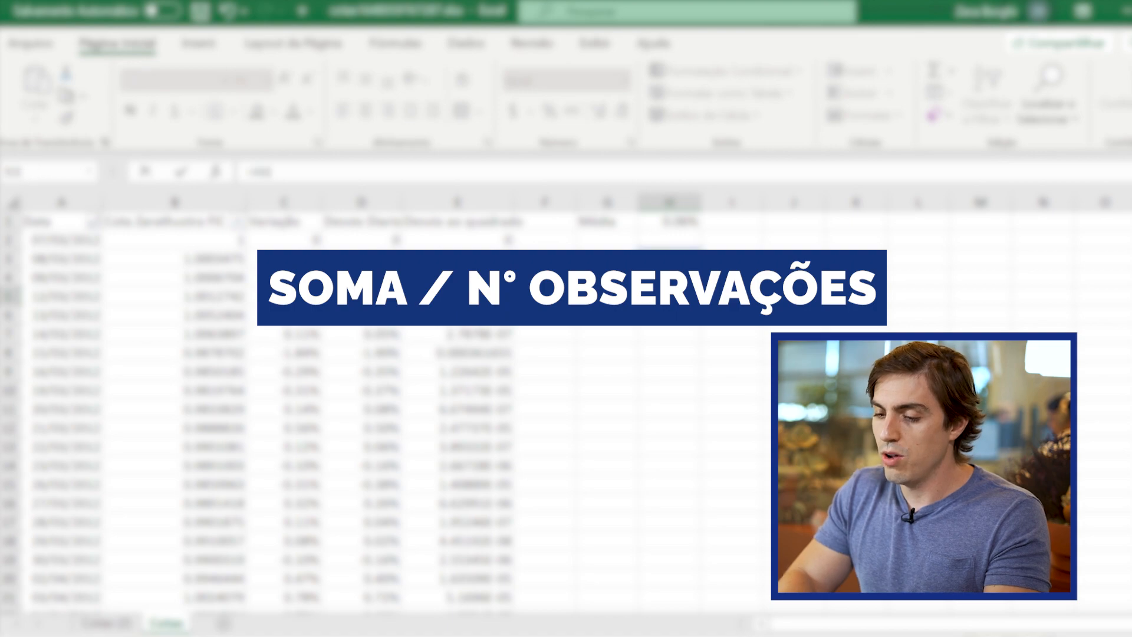
type("/")
key("Up")
key("Left")
key("Return")
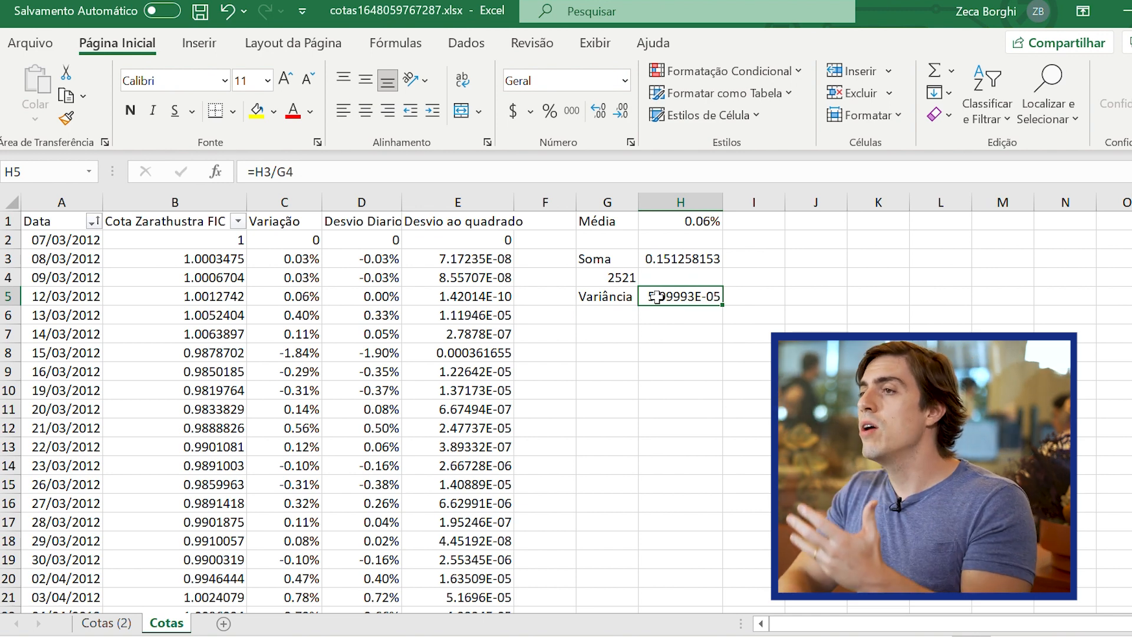
Enter the label "Desvio Padrão" in cell G6
key("Down")
key("Left")
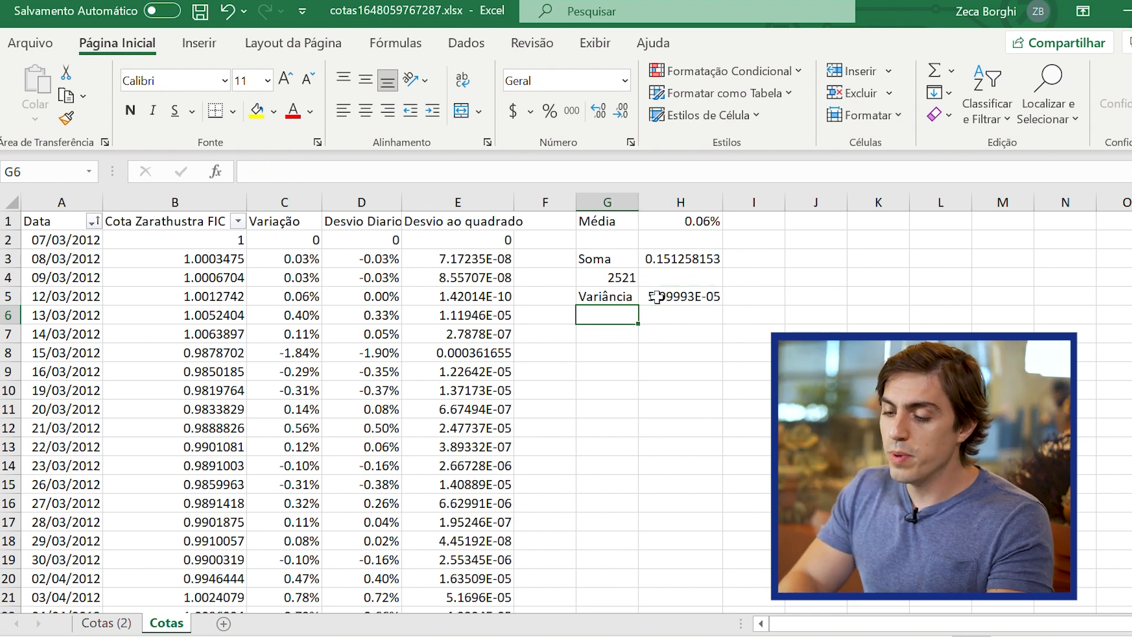
type("Desvio Padrão")
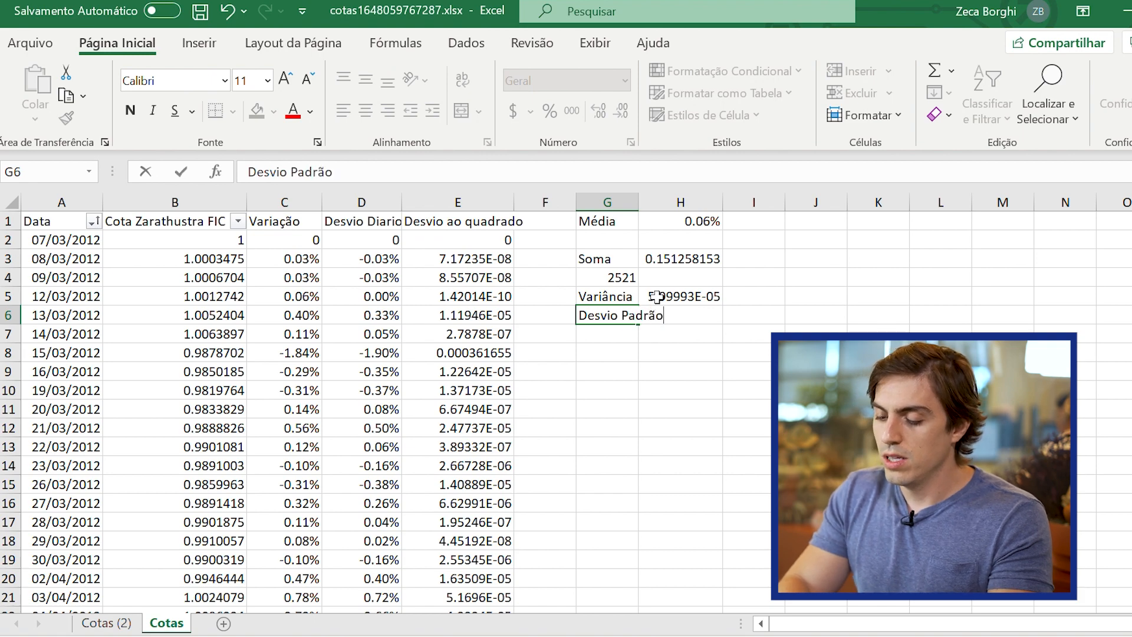
key("Tab")
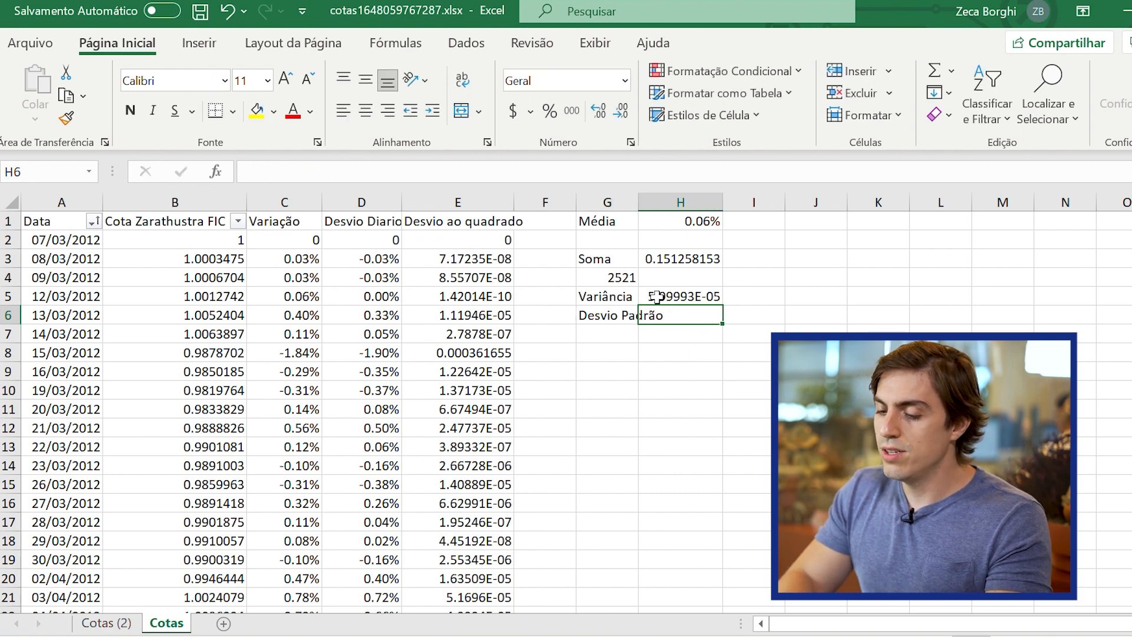
type("=")
key("Up")
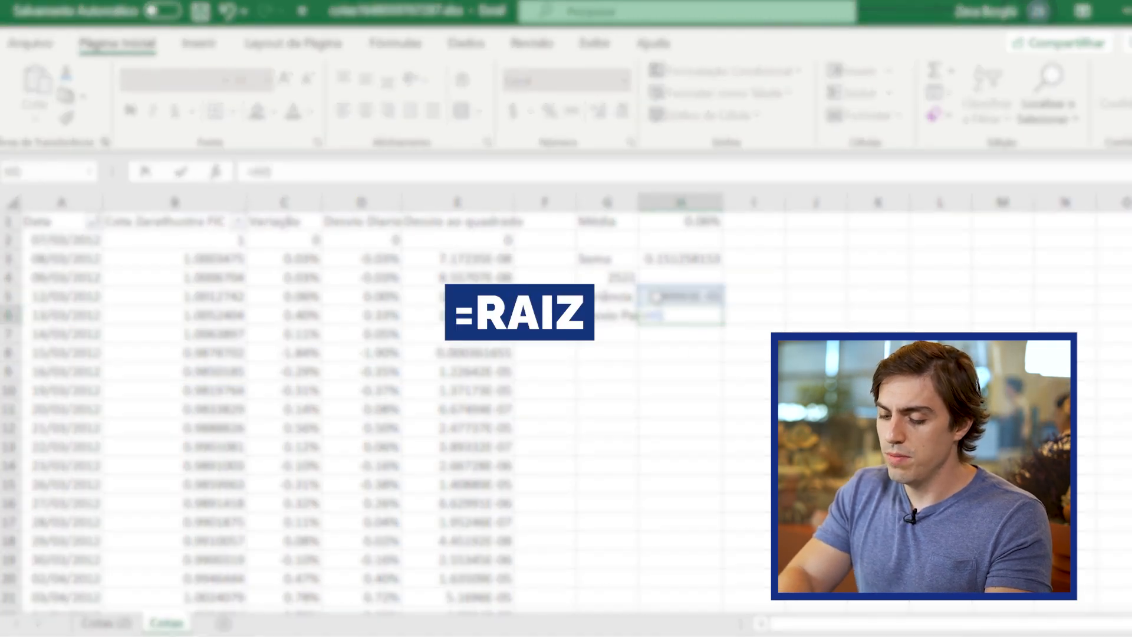
key("BackSpace")
key("BackSpace")
Calculate the standard deviation in H6 with the formula =RAIZ(H5) and format it as a percentage with two decimals
type("=rai")
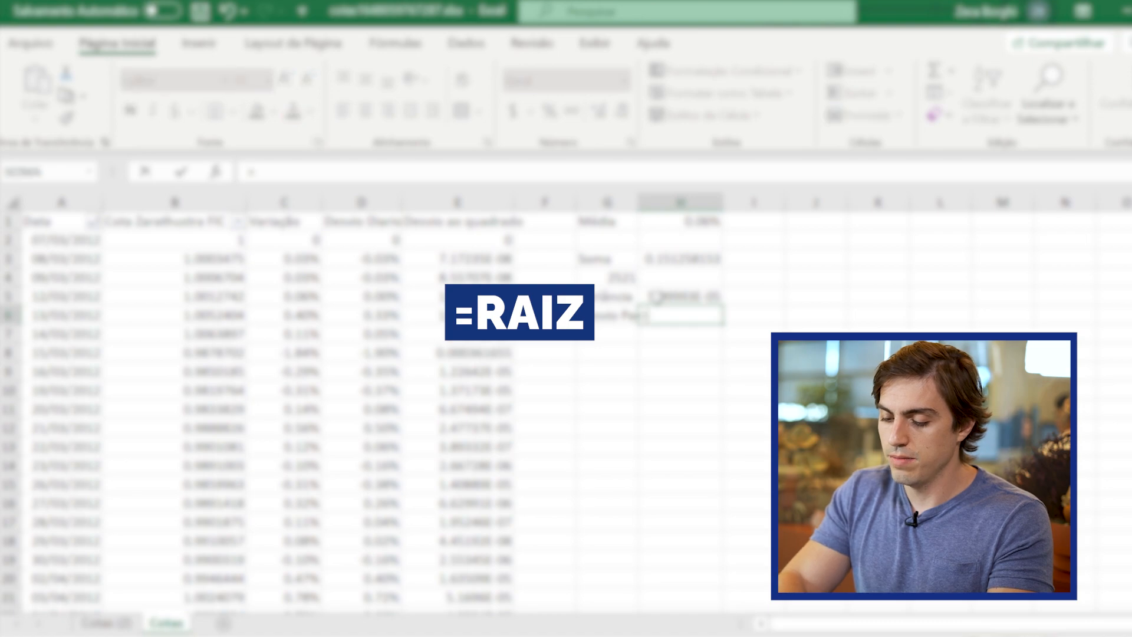
type("z")
key("Tab")
key("Up")
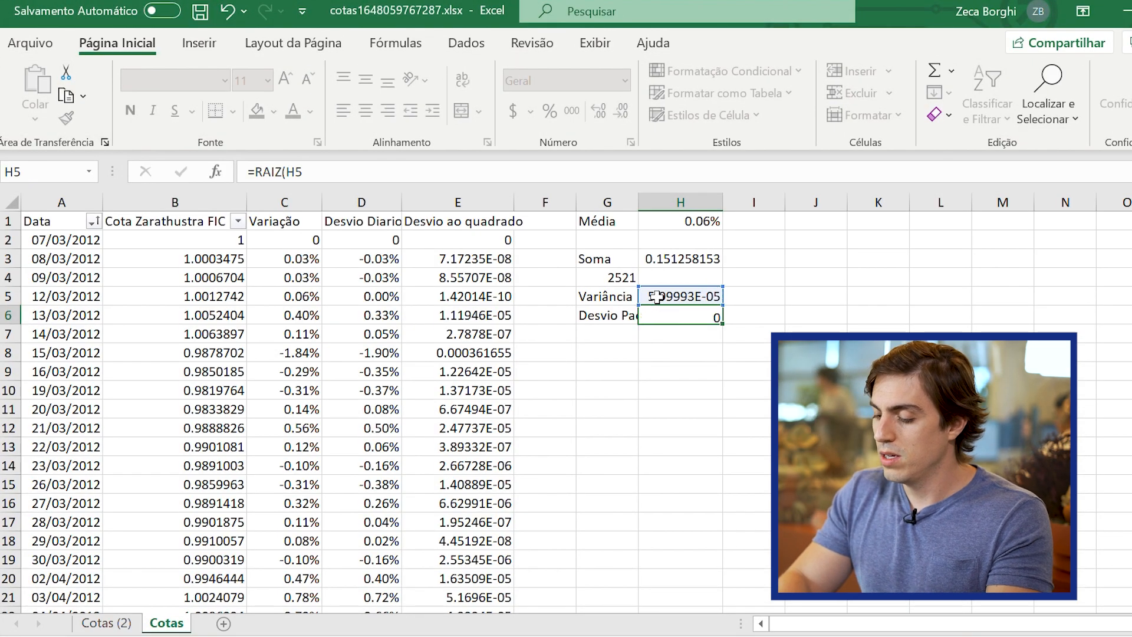
key("Return")
left_click(699, 317)
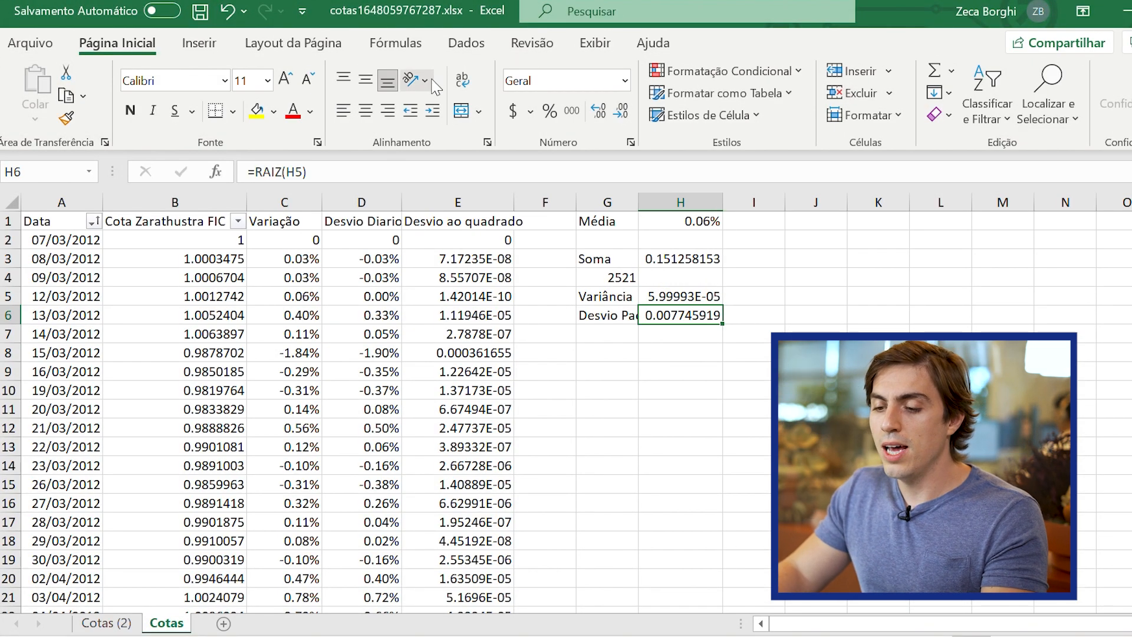
left_click(550, 109)
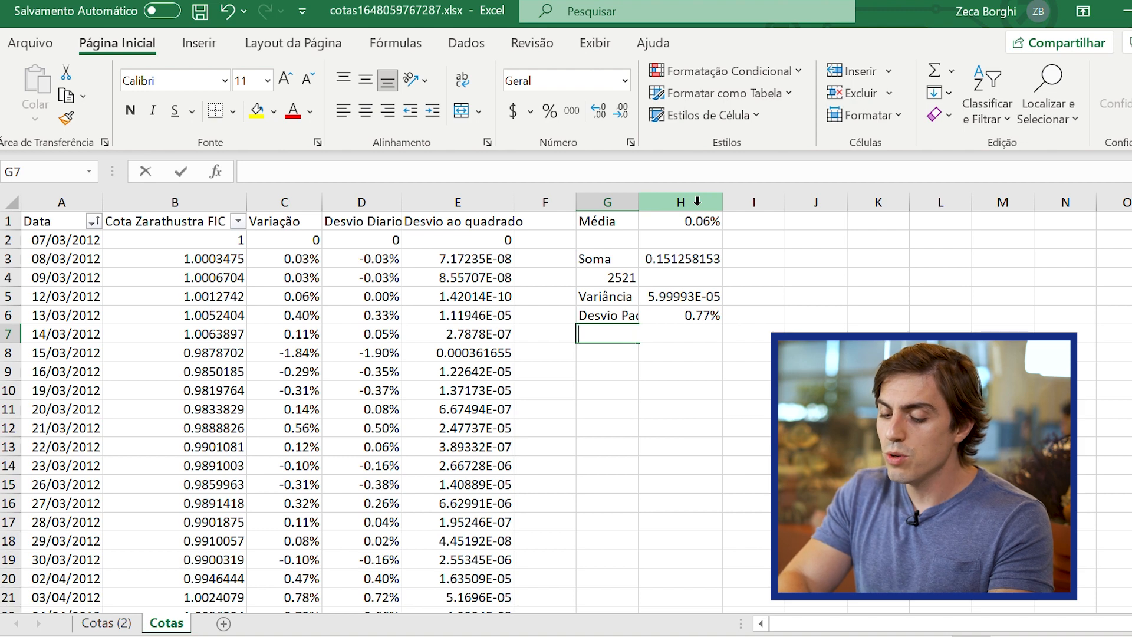
Label cell G7 "Desvio Anualizado" and calculate the annualized deviation in H7 with the formula =H6*RAIZ(252)
type("Desvio Anualizado")
key("Tab")
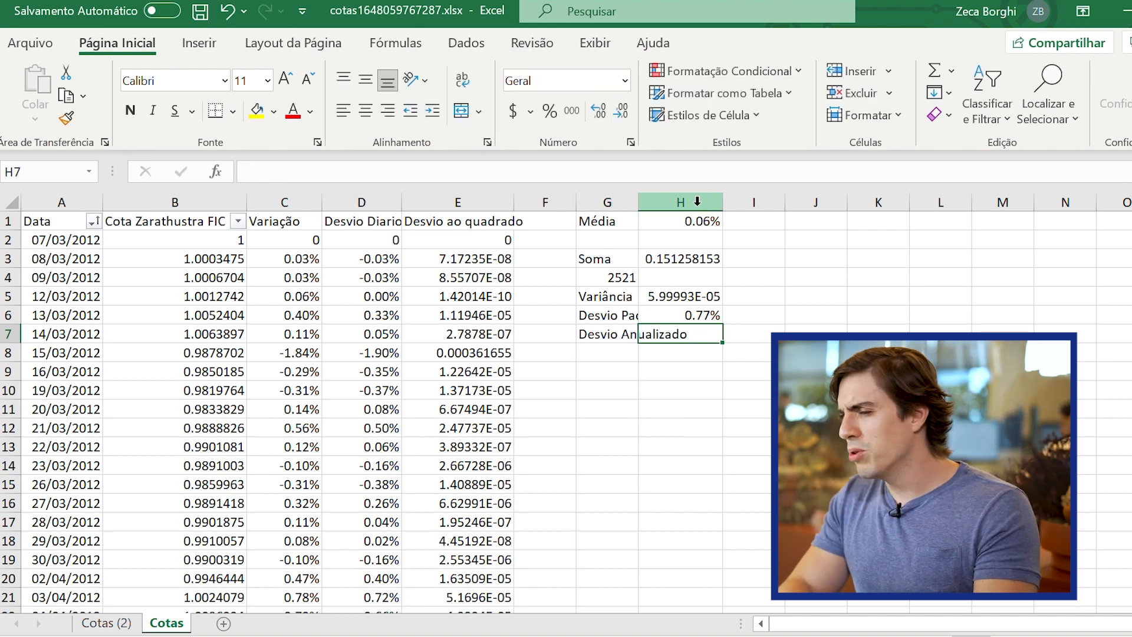
type("=")
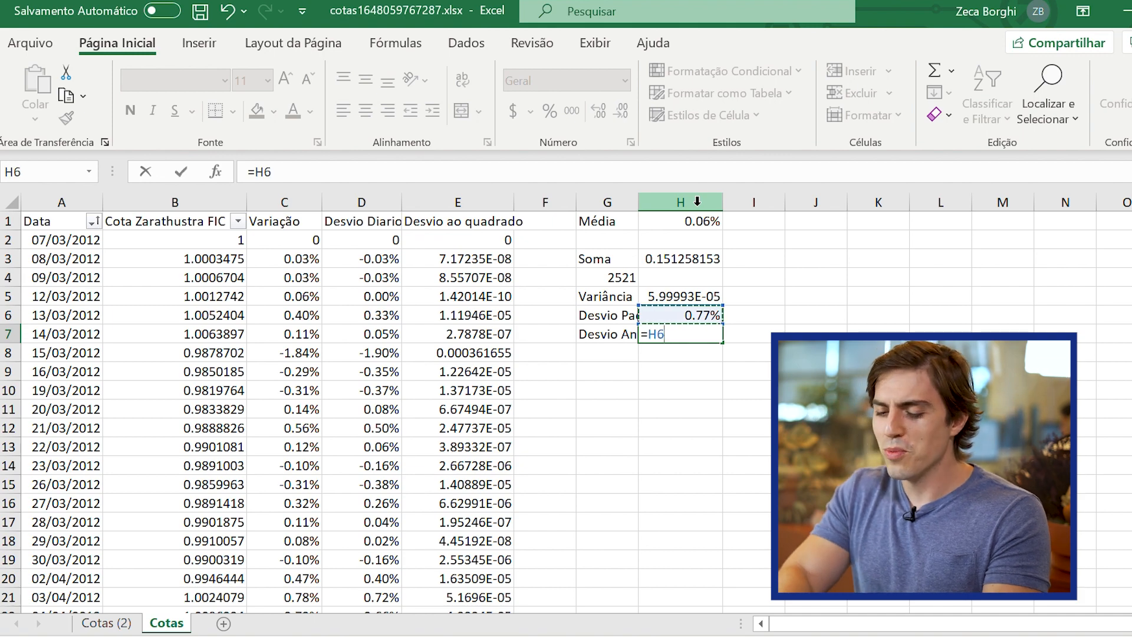
type("H6*raiz(")
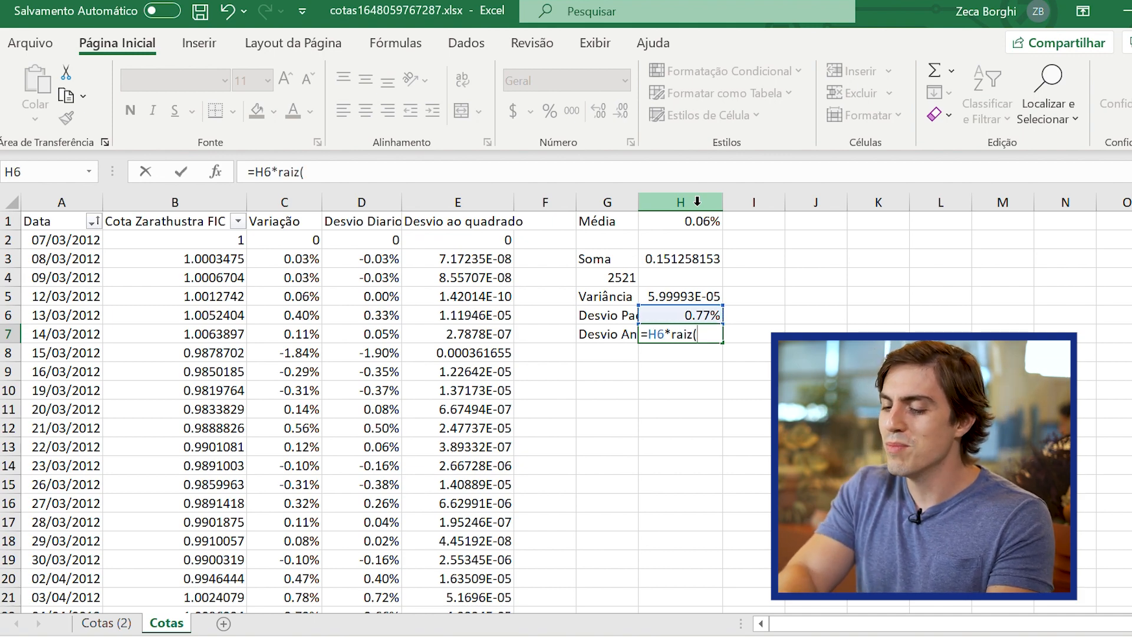
type("252")
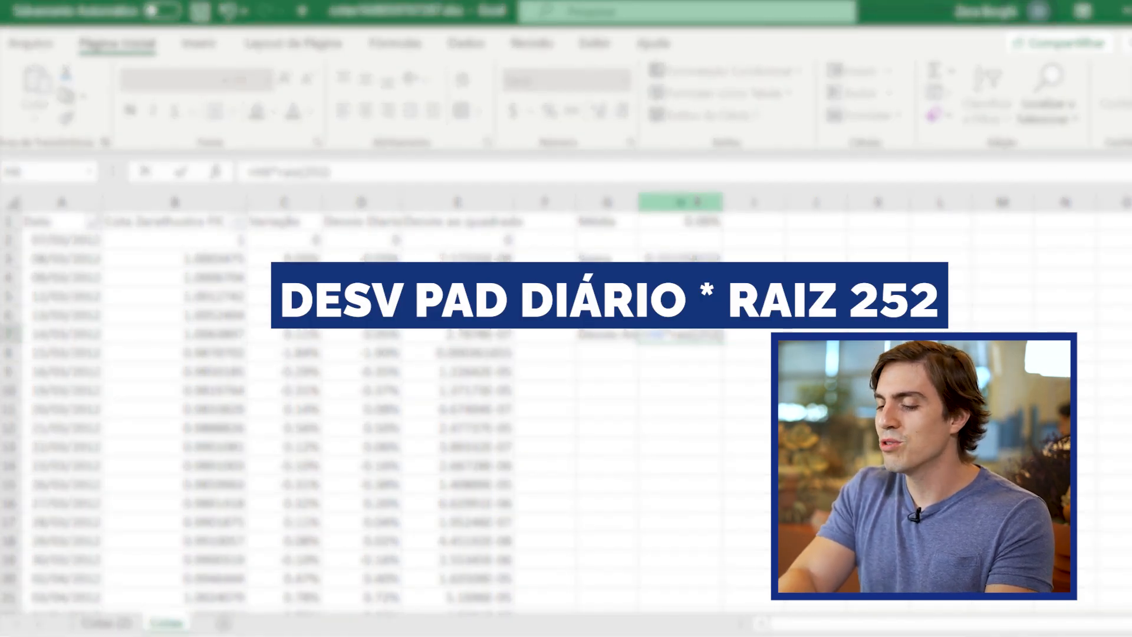
key("Return")
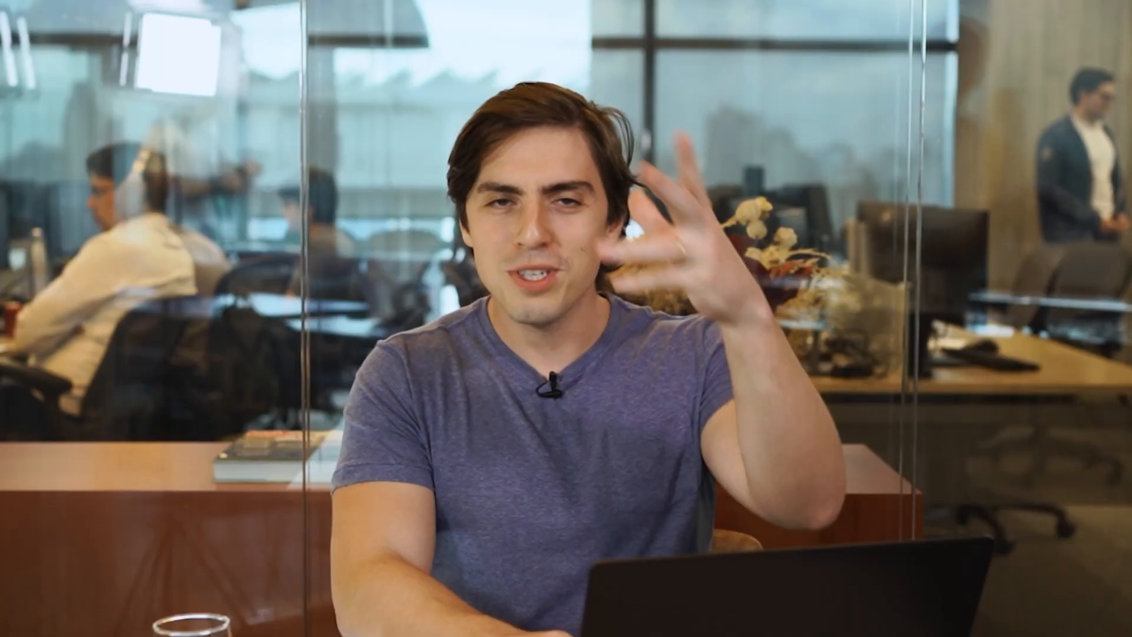